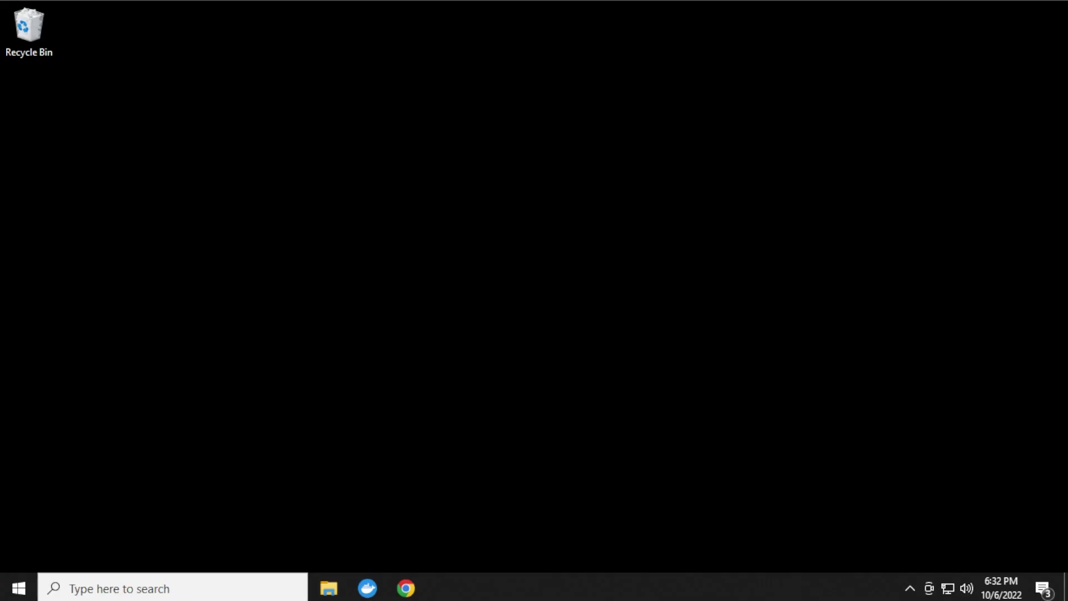
Check the existing containers in Docker Desktop, then minimise its window.
{"action": "left_click", "coordinate": [367, 587]}
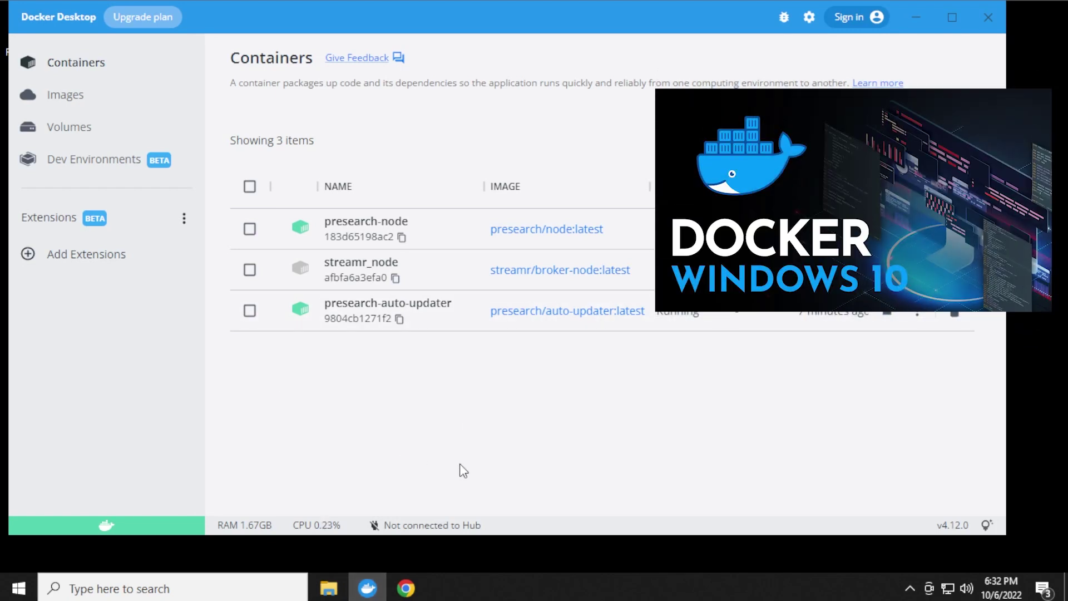
{"action": "left_click", "coordinate": [917, 17]}
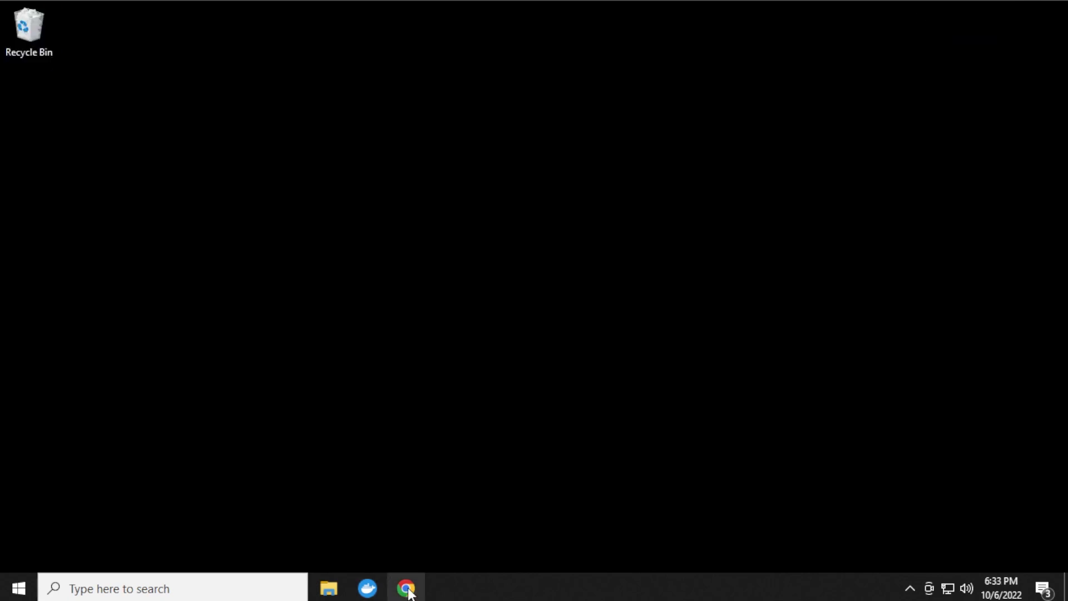
Switch to Chrome and copy the full Docker install command from the uptime-kuma README on GitHub.
{"action": "left_click", "coordinate": [406, 588]}
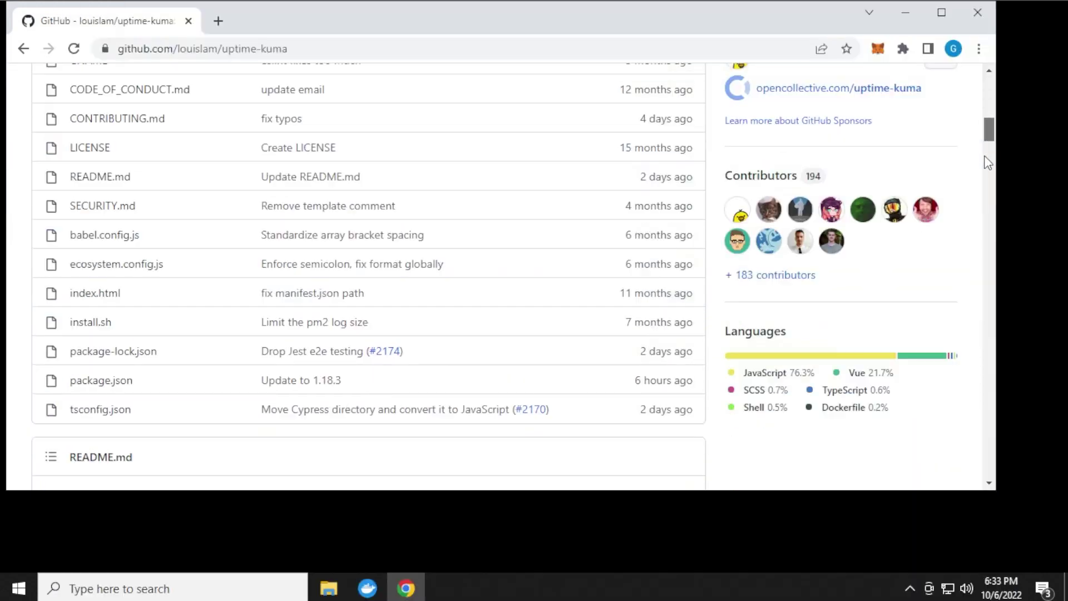
{"action": "left_click_drag", "start_coordinate": [983, 155], "coordinate": [994, 220]}
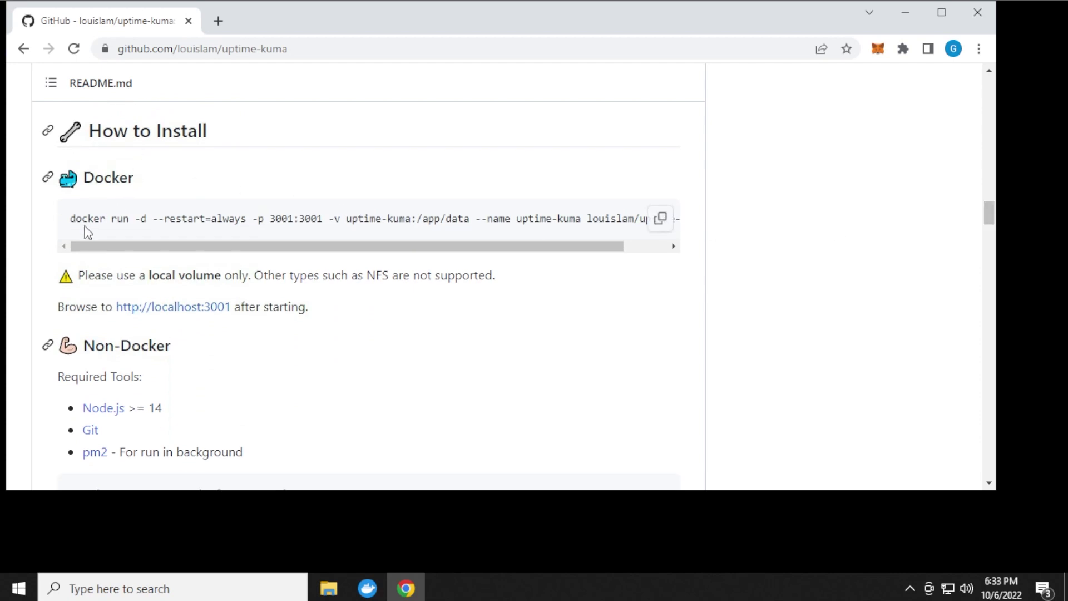
{"action": "left_click_drag", "start_coordinate": [71, 218], "coordinate": [676, 220]}
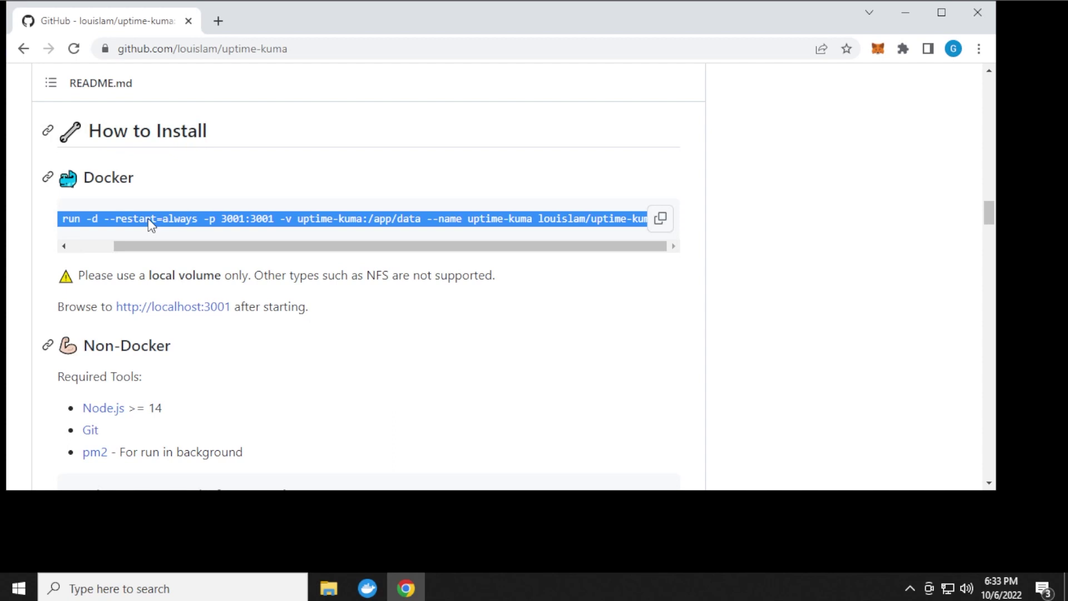
{"action": "right_click", "coordinate": [150, 225]}
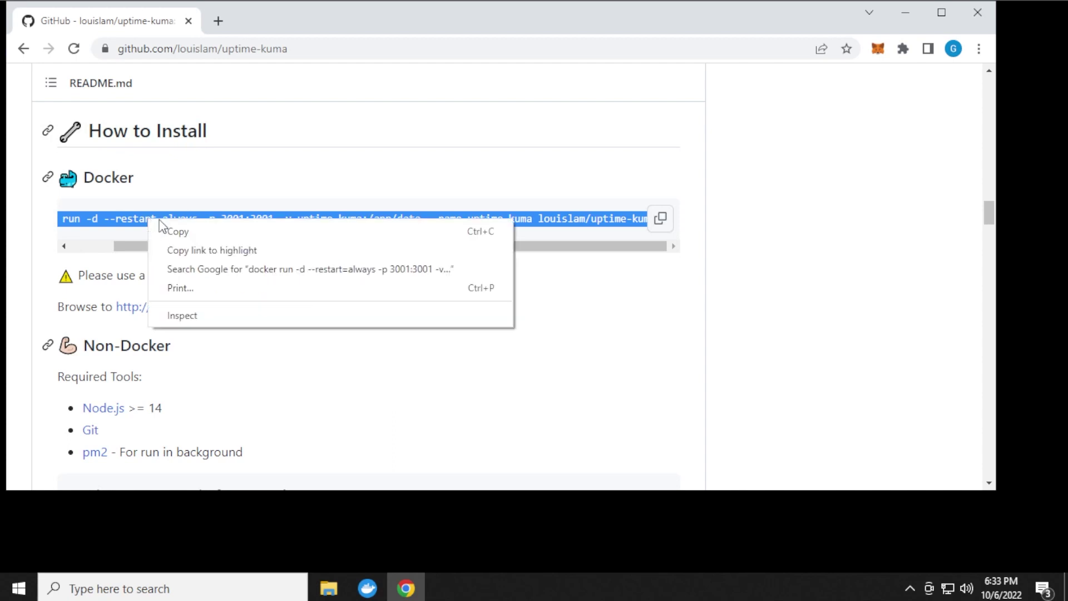
{"action": "left_click", "coordinate": [192, 231]}
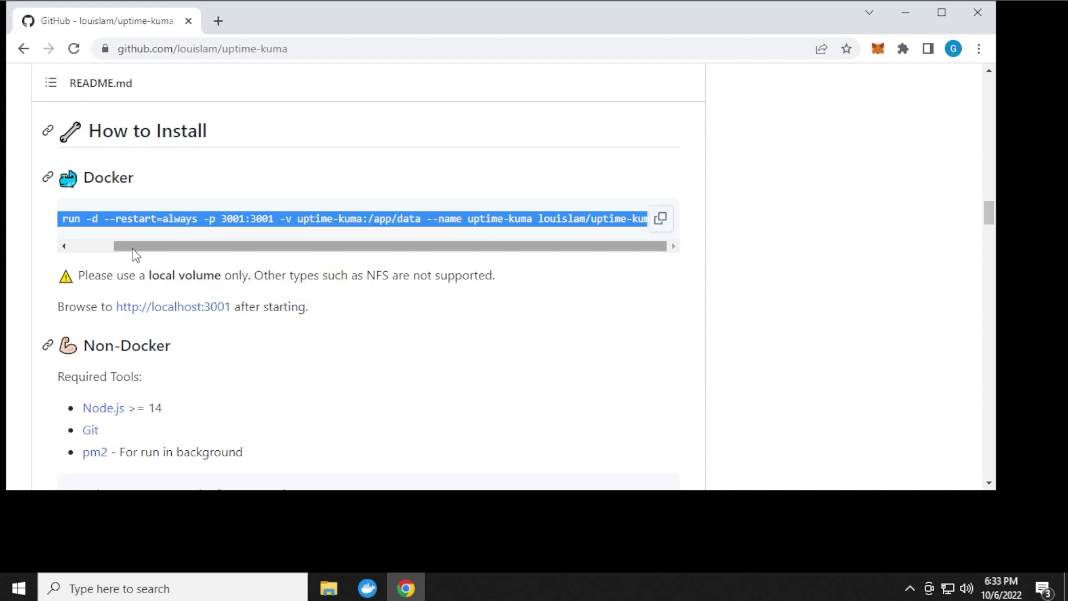
{"action": "left_click_drag", "start_coordinate": [136, 246], "coordinate": [92, 246]}
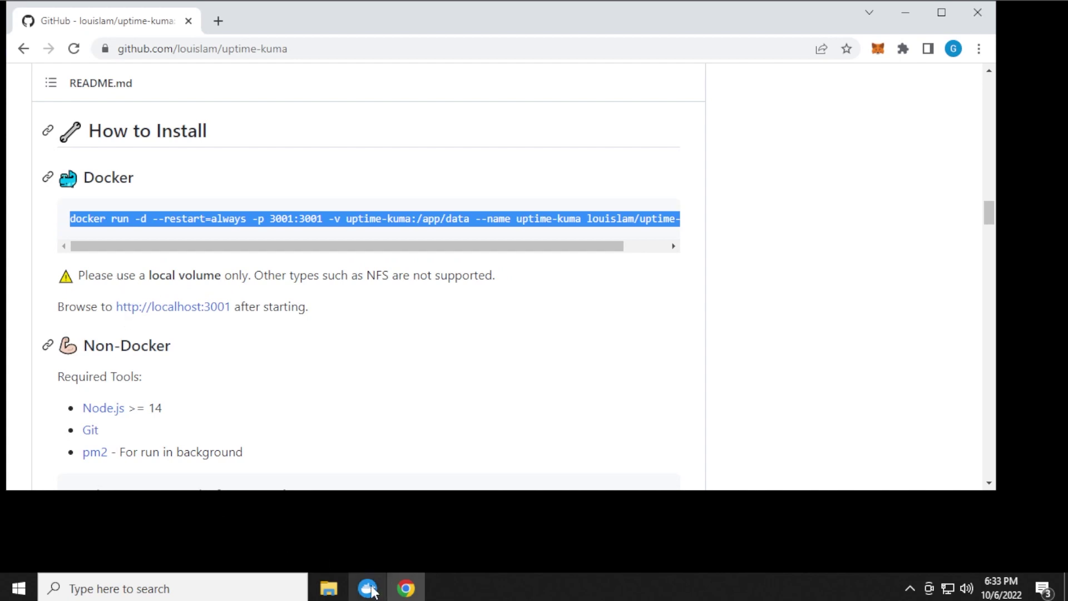
Open Windows PowerShell as administrator and run the copied docker run command for louislam/uptime-kuma:1.
{"action": "left_click", "coordinate": [22, 594]}
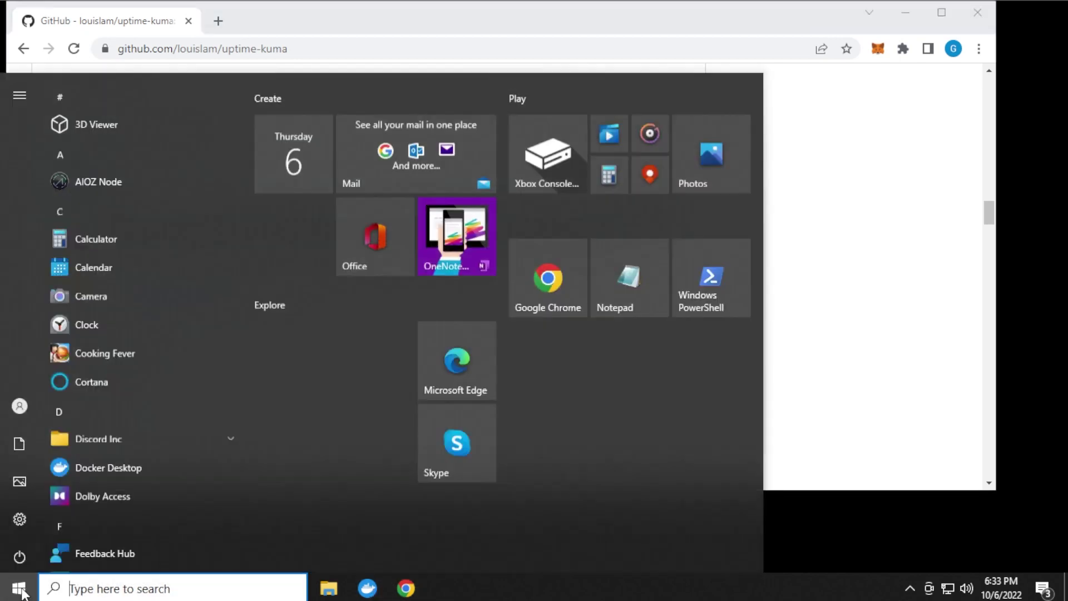
{"action": "left_click", "coordinate": [83, 589]}
{"action": "right_click", "coordinate": [165, 331]}
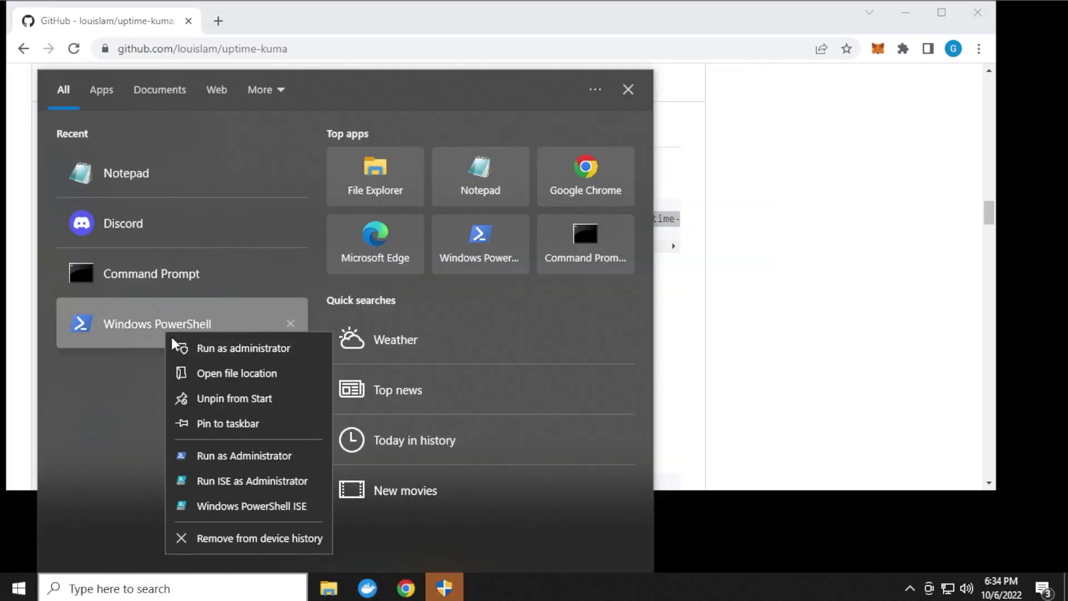
{"action": "left_click", "coordinate": [223, 461]}
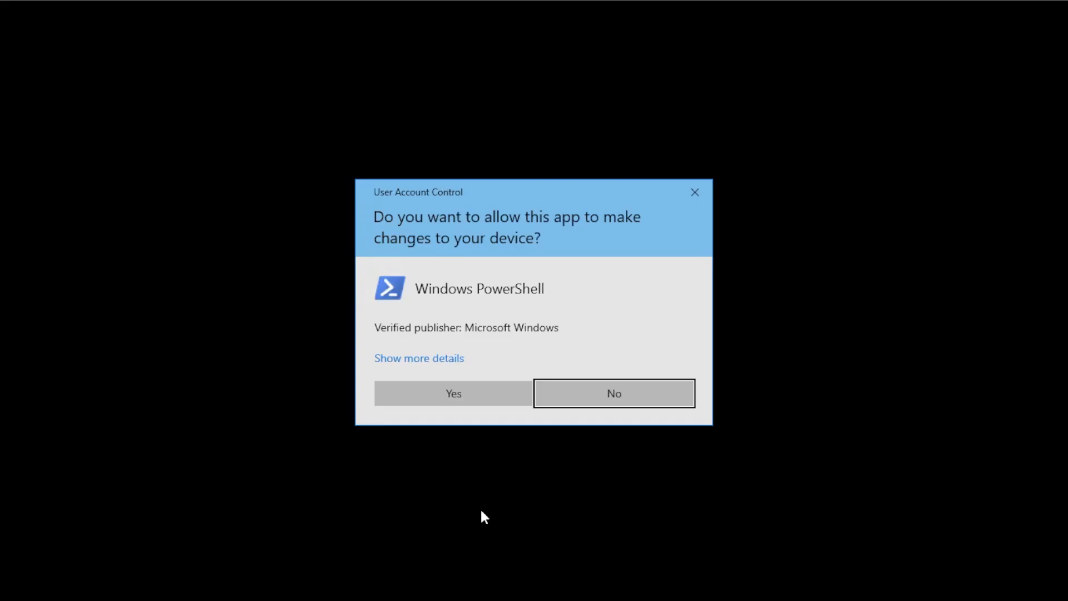
{"action": "left_click", "coordinate": [436, 384]}
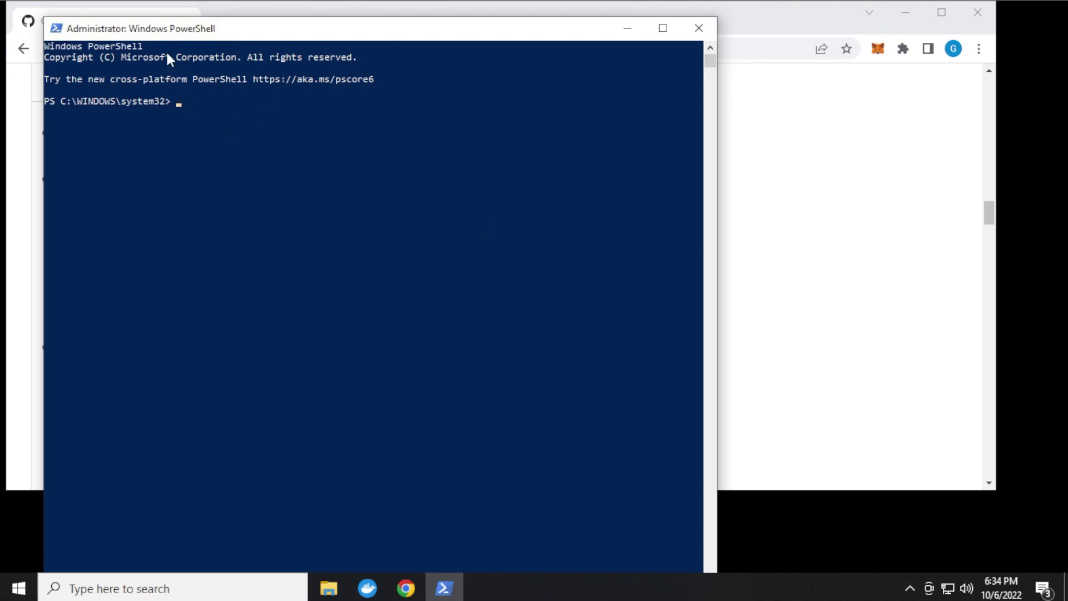
{"action": "key", "text": "ctrl+v"}
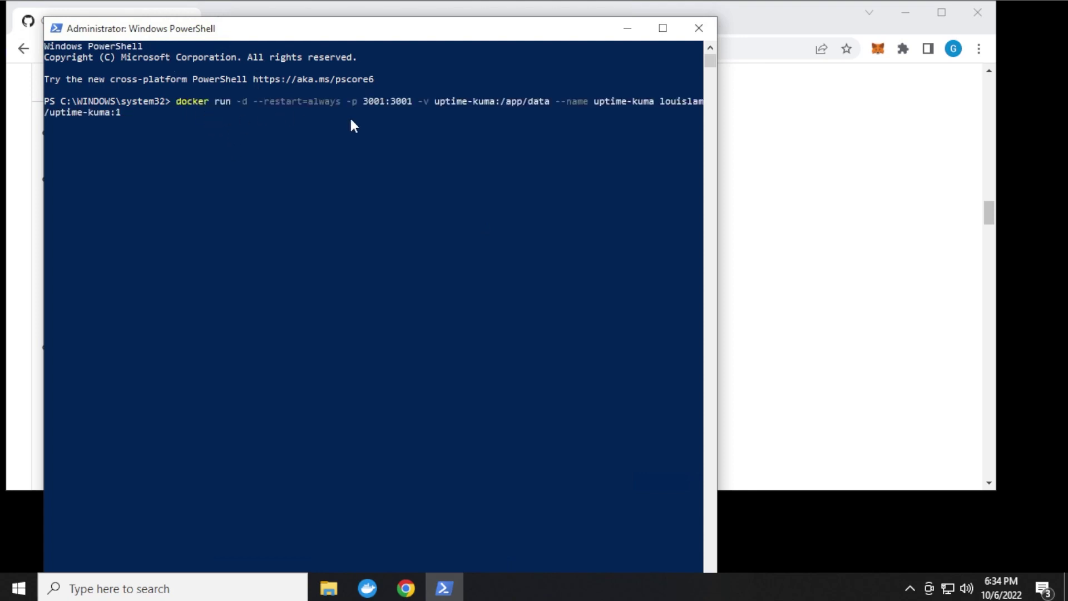
{"action": "key", "text": "Return"}
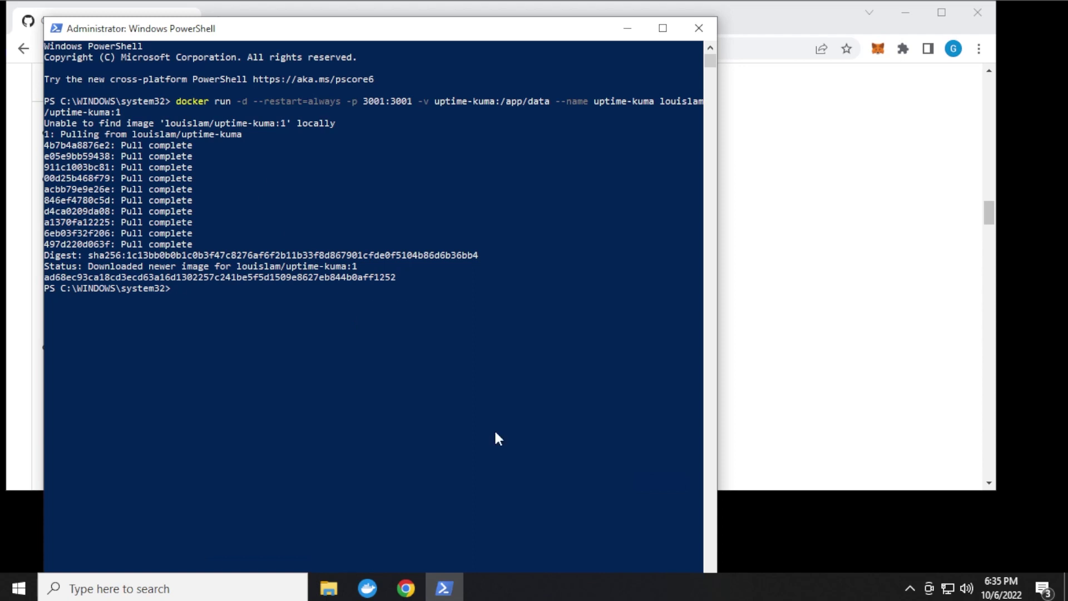
{"action": "left_click", "coordinate": [831, 324]}
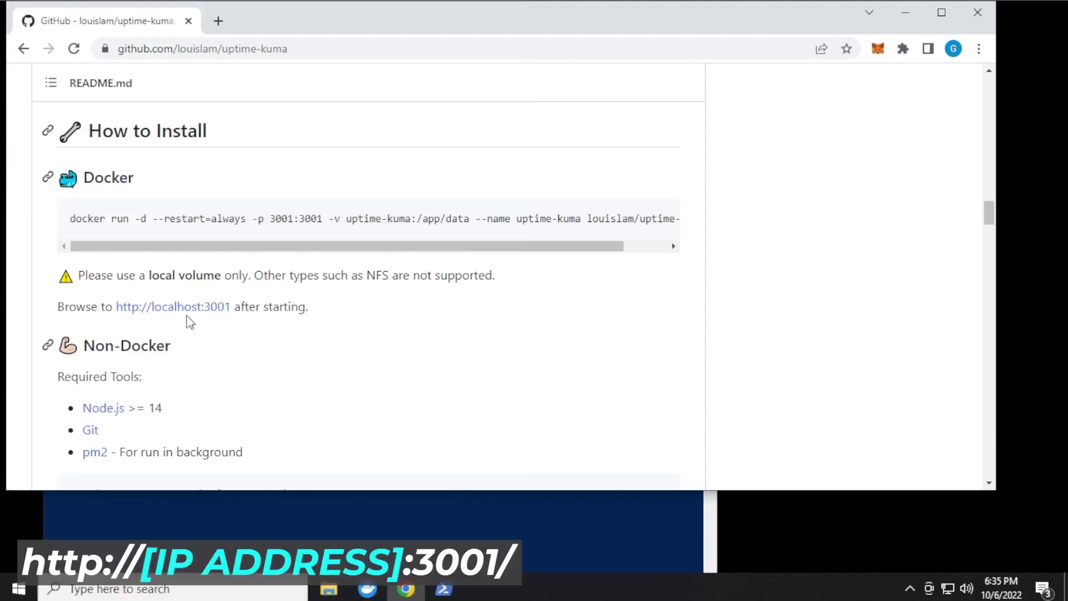
{"action": "left_click", "coordinate": [175, 309]}
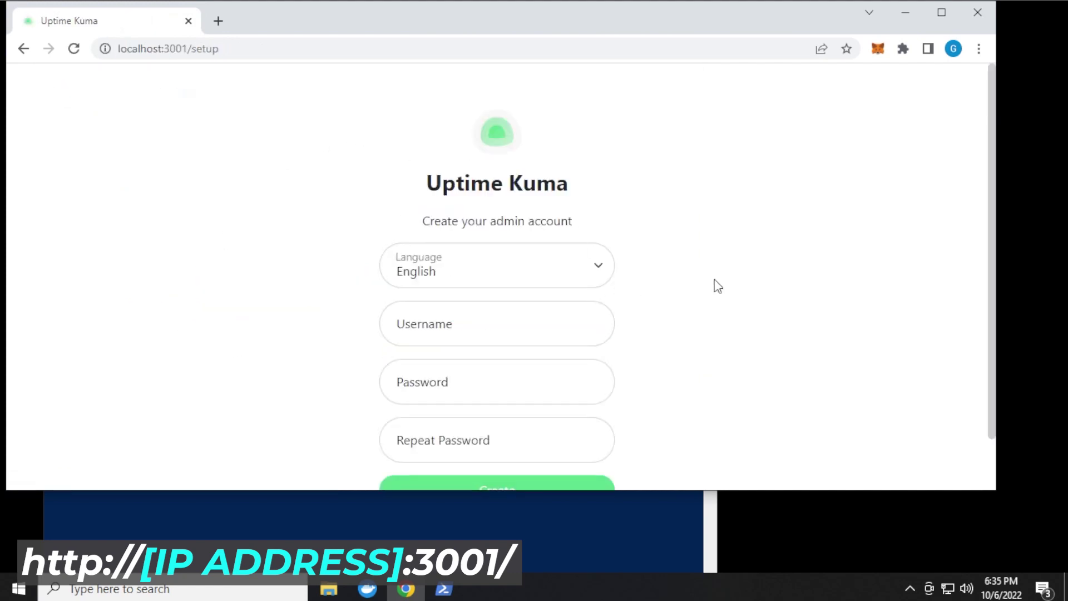
{"action": "left_click", "coordinate": [941, 12]}
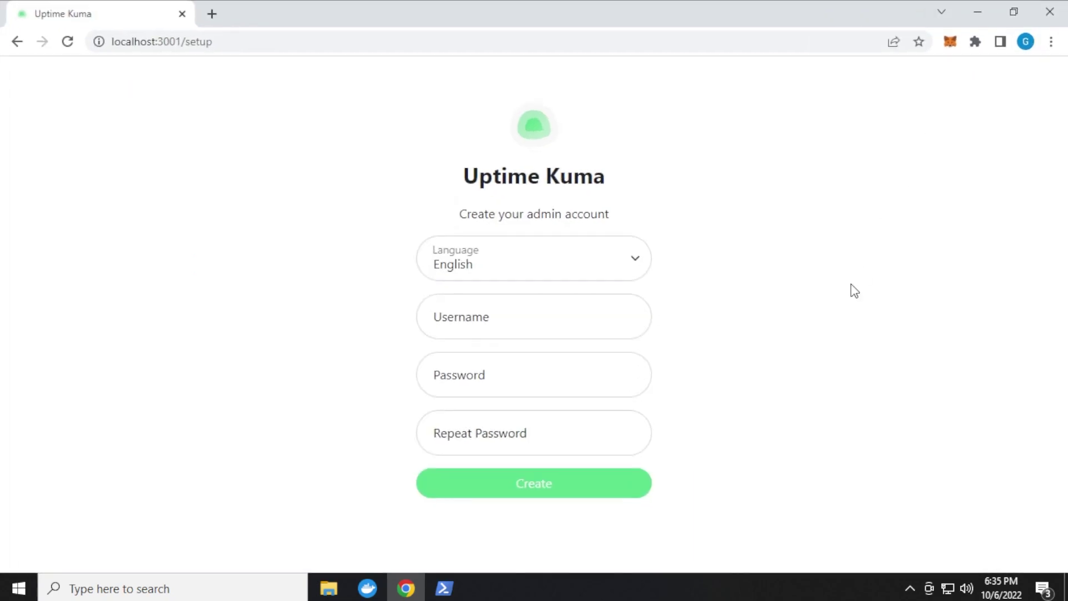
Create the Uptime Kuma admin account by entering the username, the account password and the repeated password.
{"action": "left_click", "coordinate": [522, 332]}
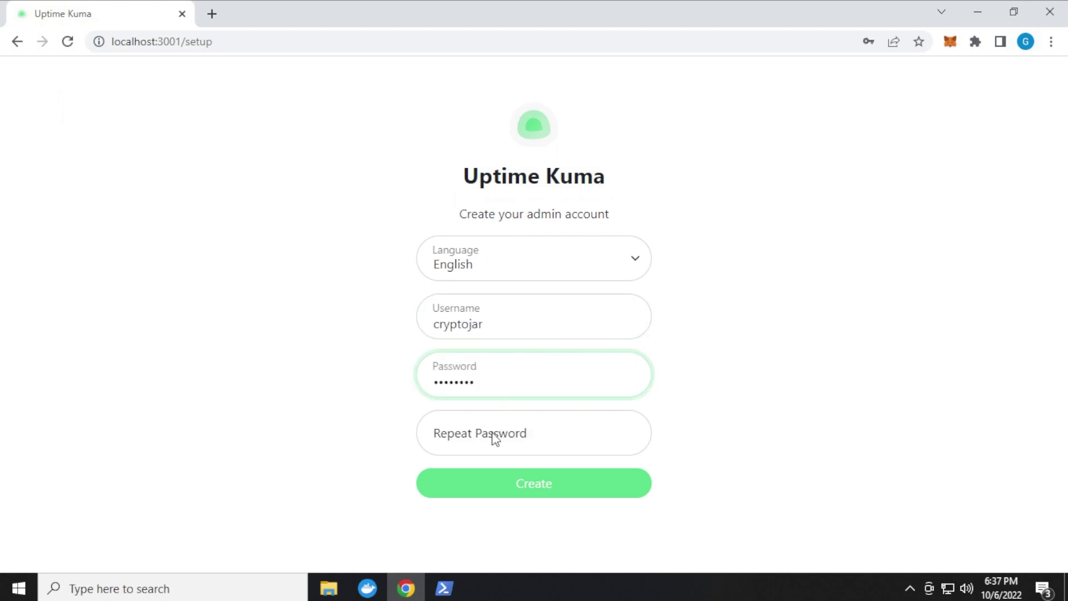
{"action": "left_click", "coordinate": [491, 438]}
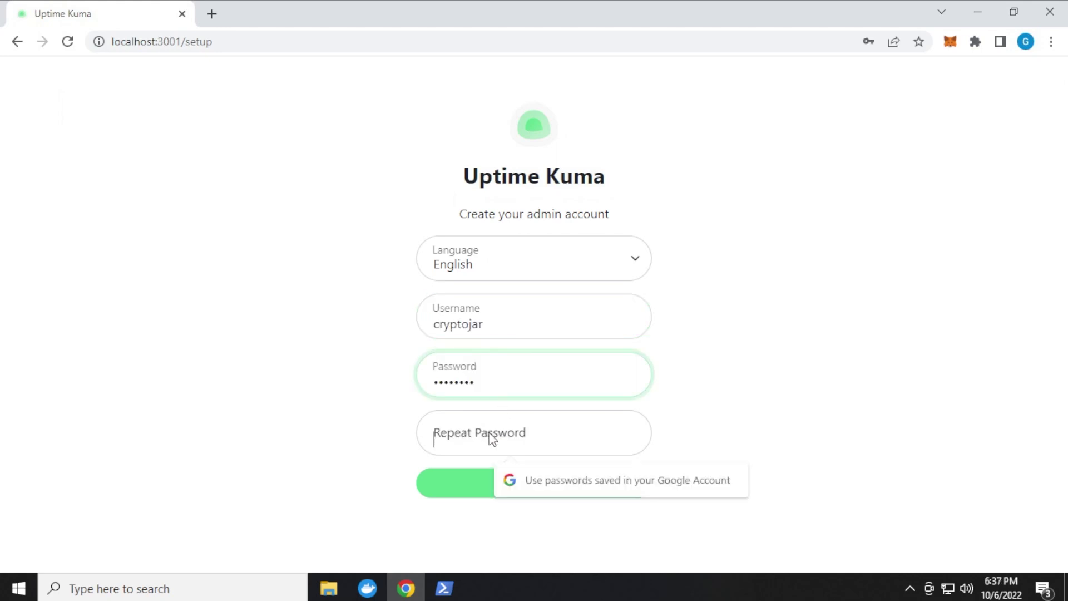
{"action": "key", "text": "ctrl+v"}
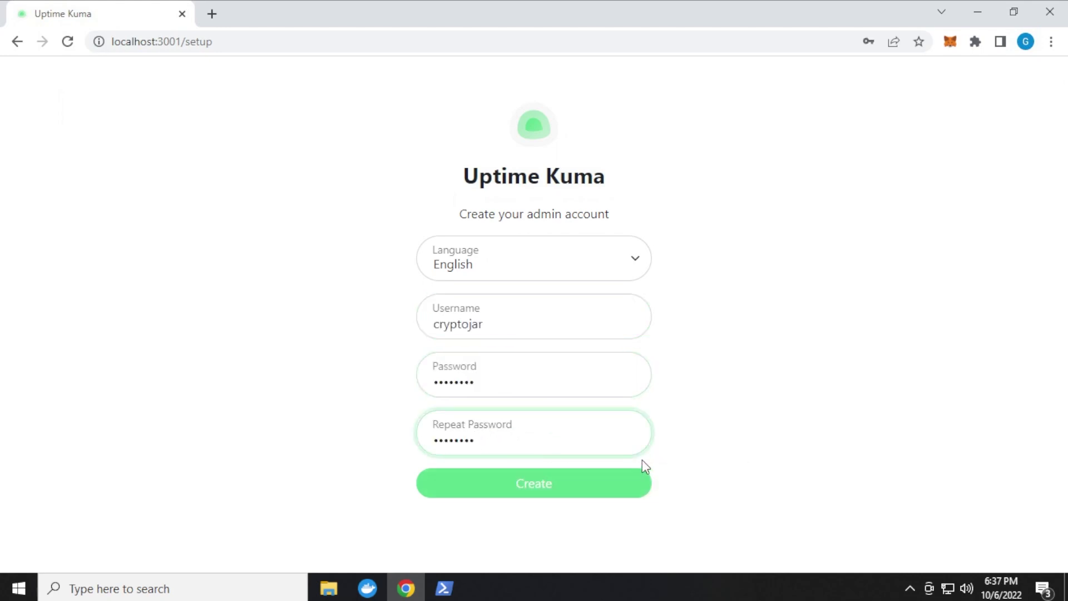
{"action": "left_click", "coordinate": [533, 492]}
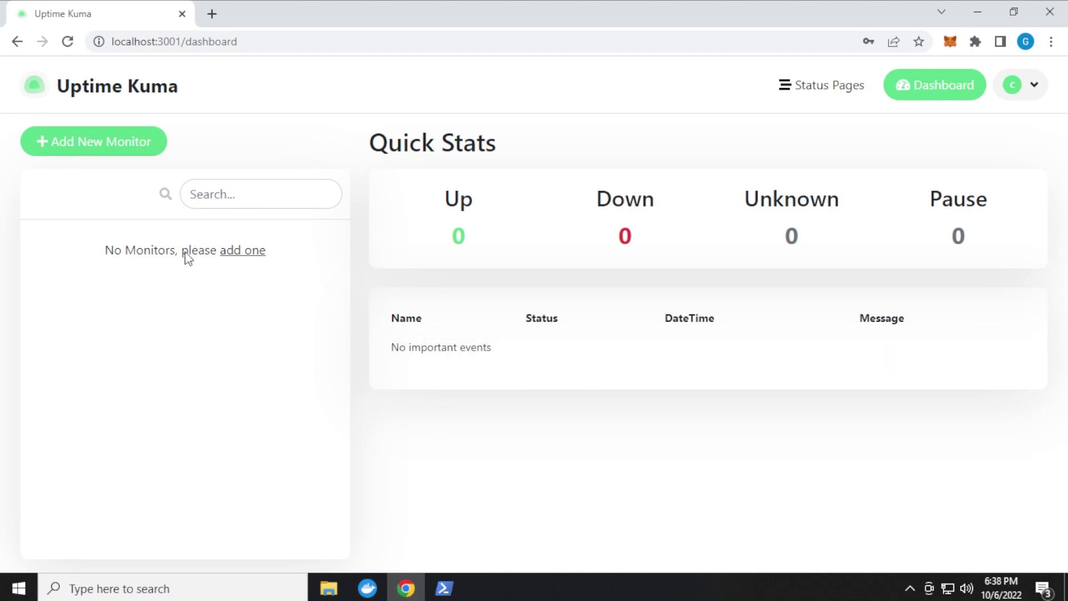
View the status pages overview and return to the dashboard.
{"action": "left_click", "coordinate": [829, 89]}
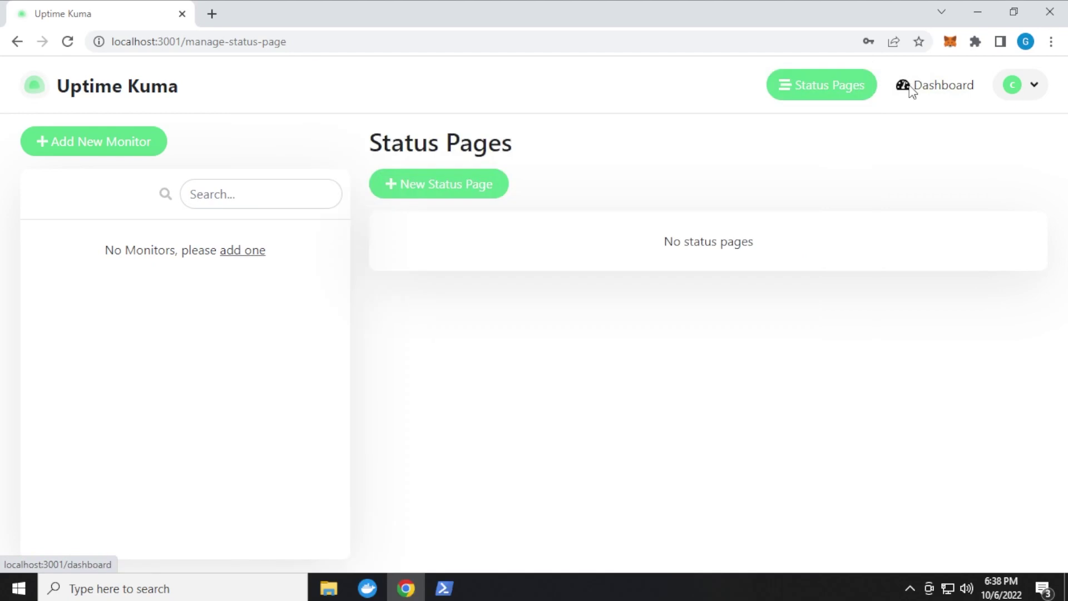
{"action": "left_click", "coordinate": [911, 89]}
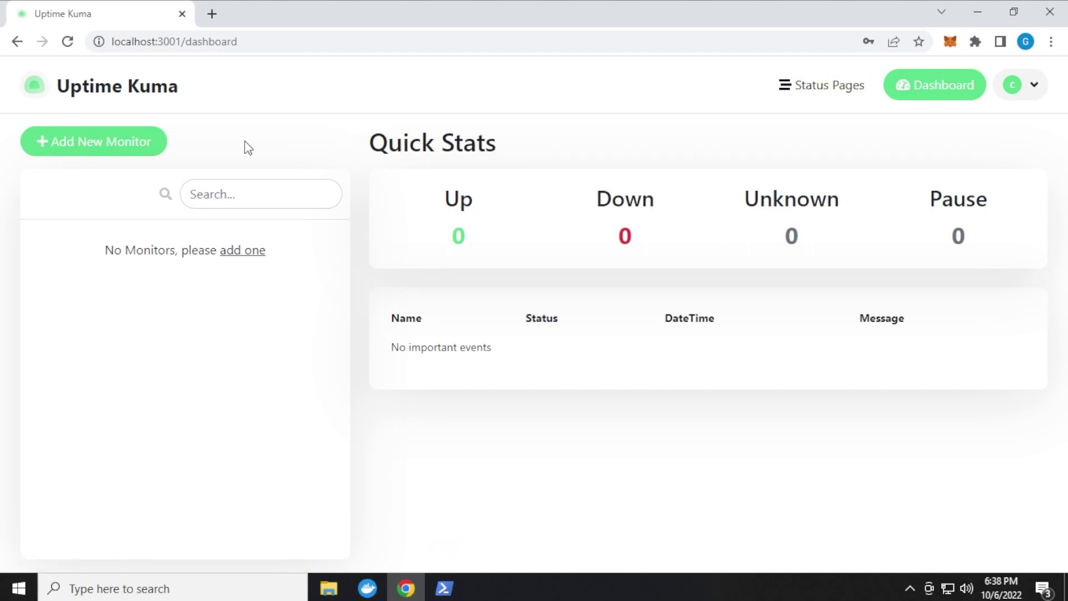
Start a new monitor and set its monitor type to Ping.
{"action": "left_click", "coordinate": [81, 149]}
{"action": "left_click", "coordinate": [438, 229]}
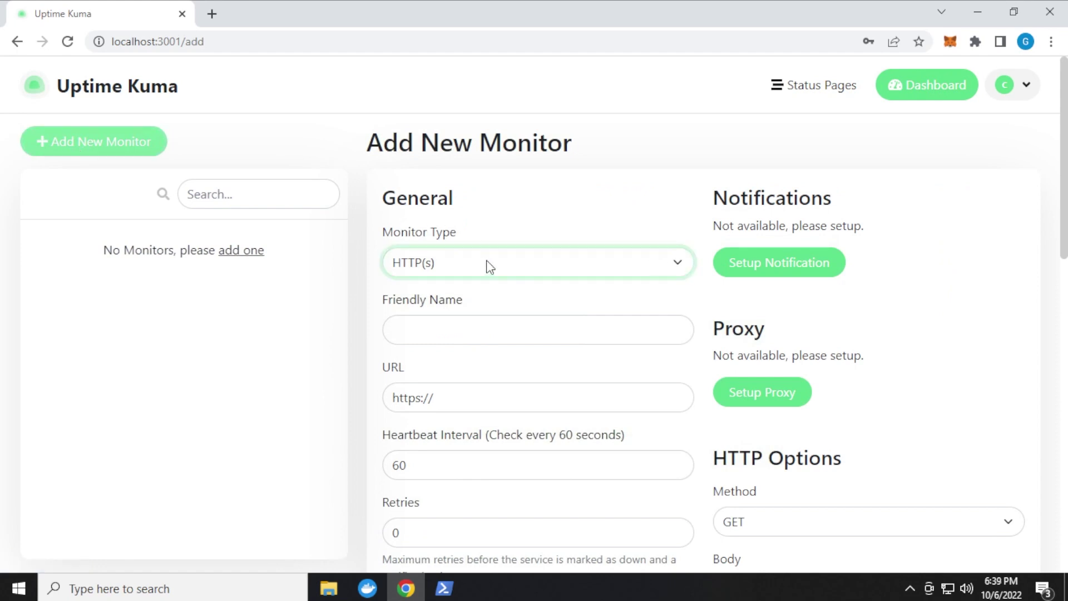
{"action": "left_click", "coordinate": [512, 276]}
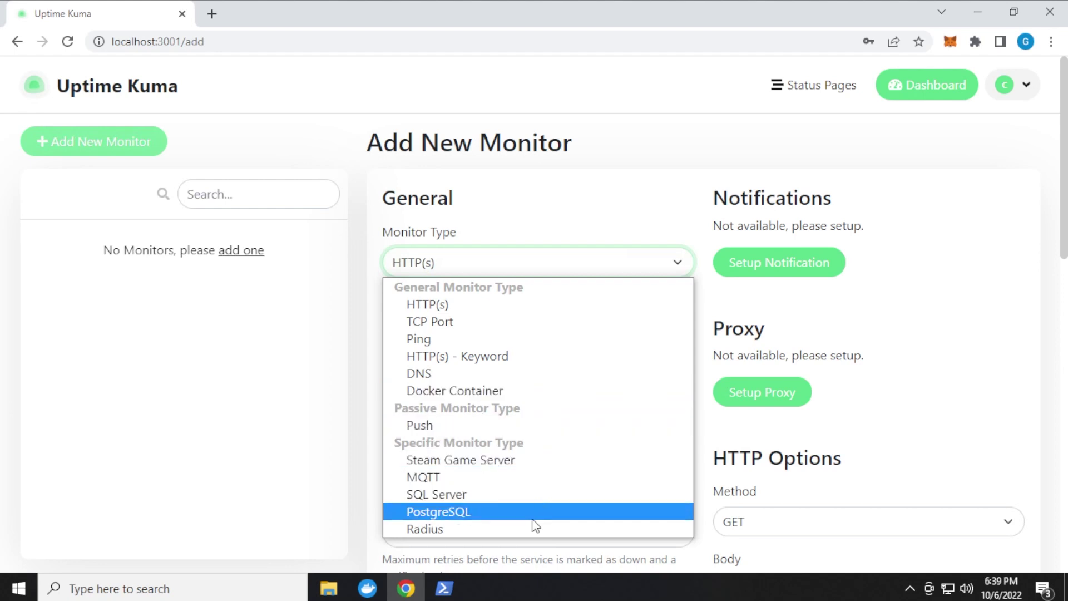
{"action": "left_click", "coordinate": [459, 338]}
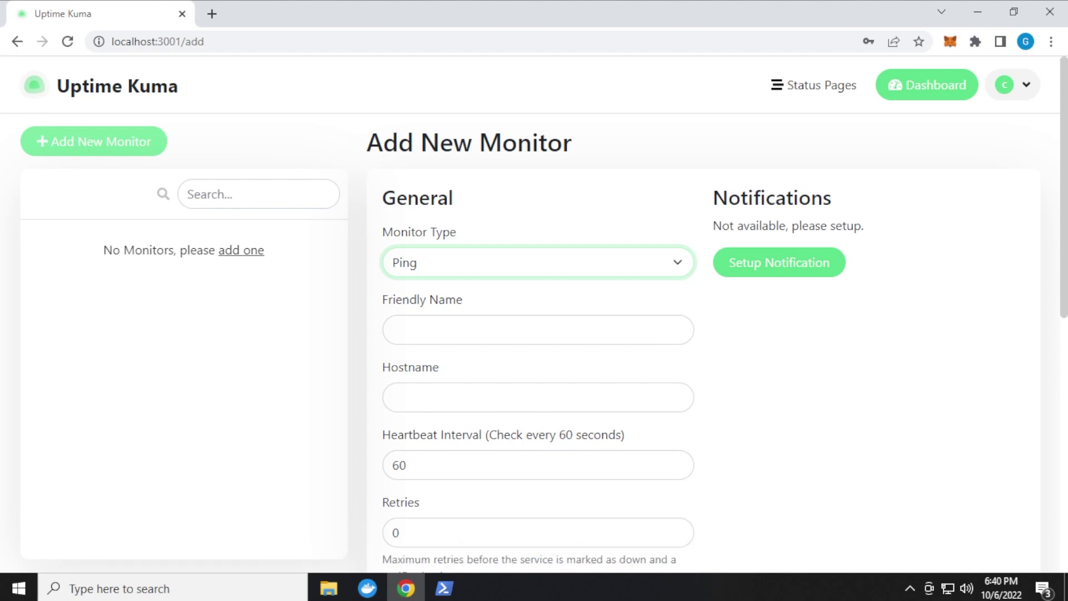
Give the monitor the friendly name VPS001-DO-TOR and paste the server's IP address as its hostname.
{"action": "left_click", "coordinate": [455, 330]}
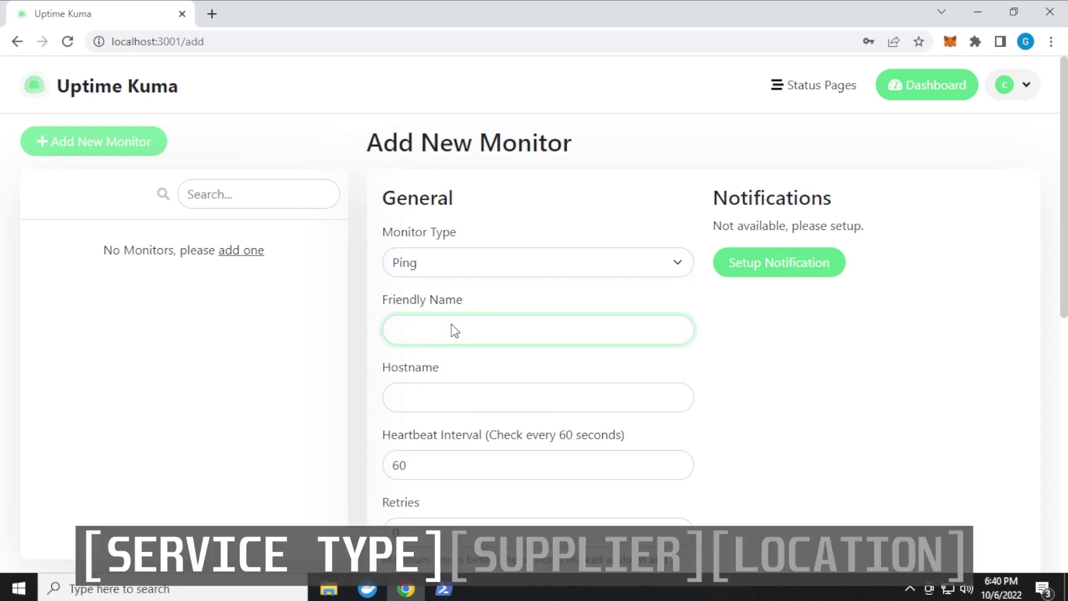
{"action": "type", "text": "VPS001-DO"}
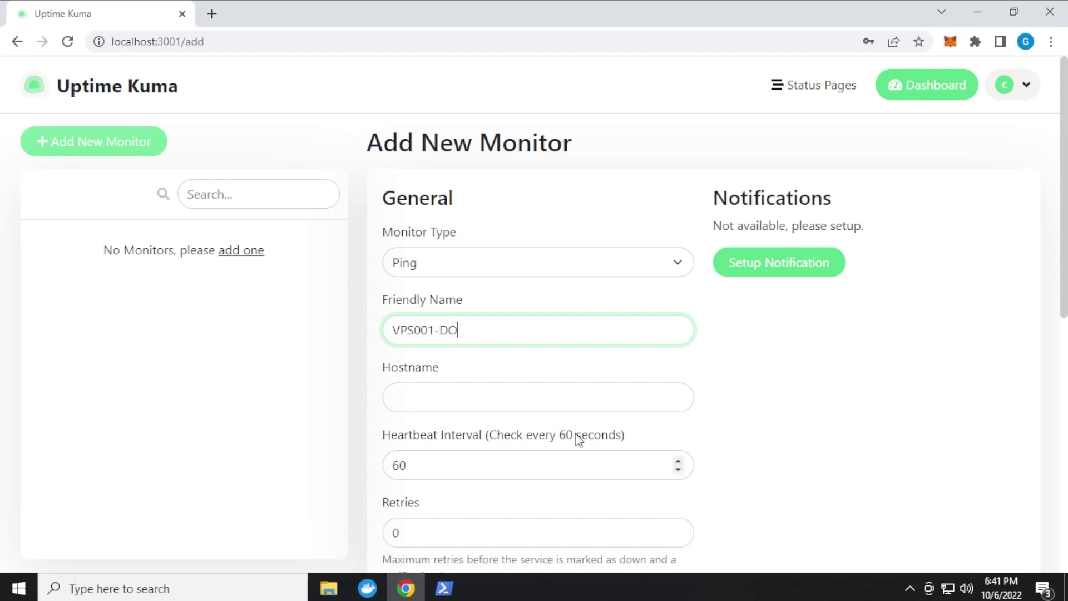
{"action": "type", "text": "-"}
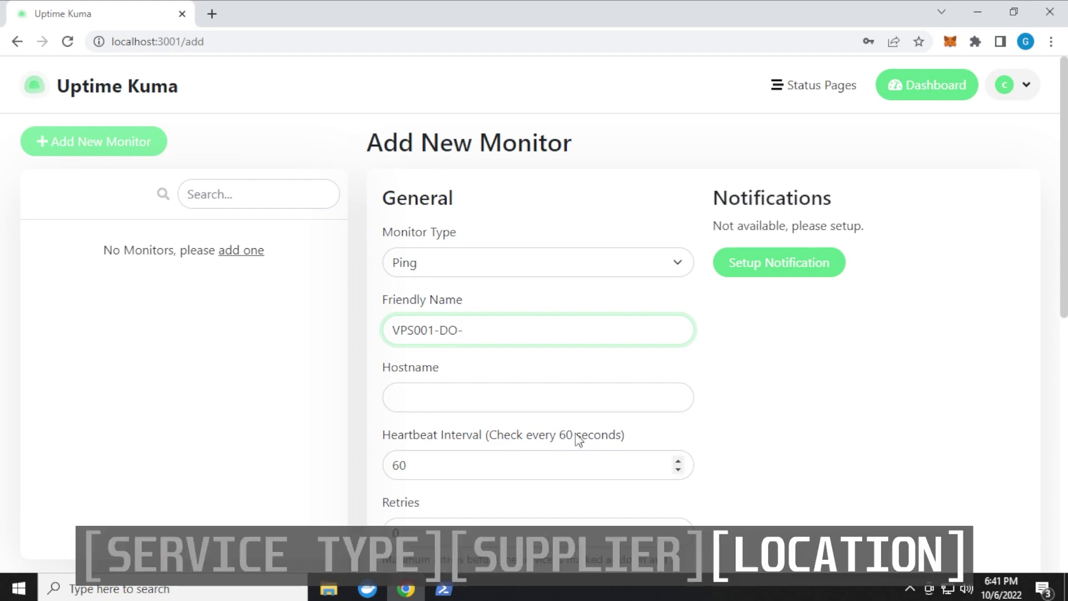
{"action": "type", "text": "TOR"}
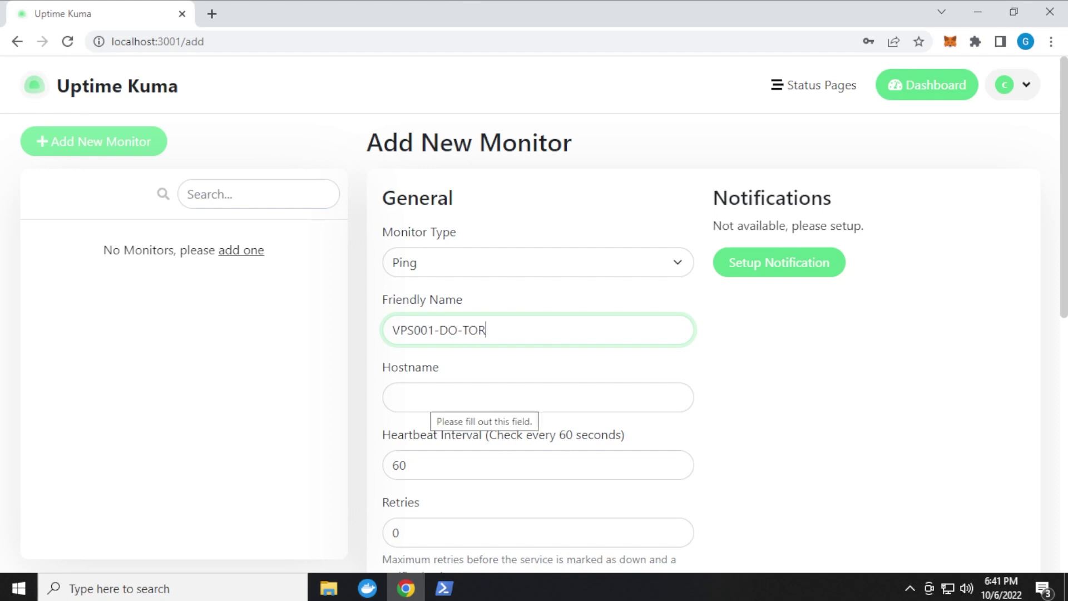
{"action": "left_click", "coordinate": [422, 400]}
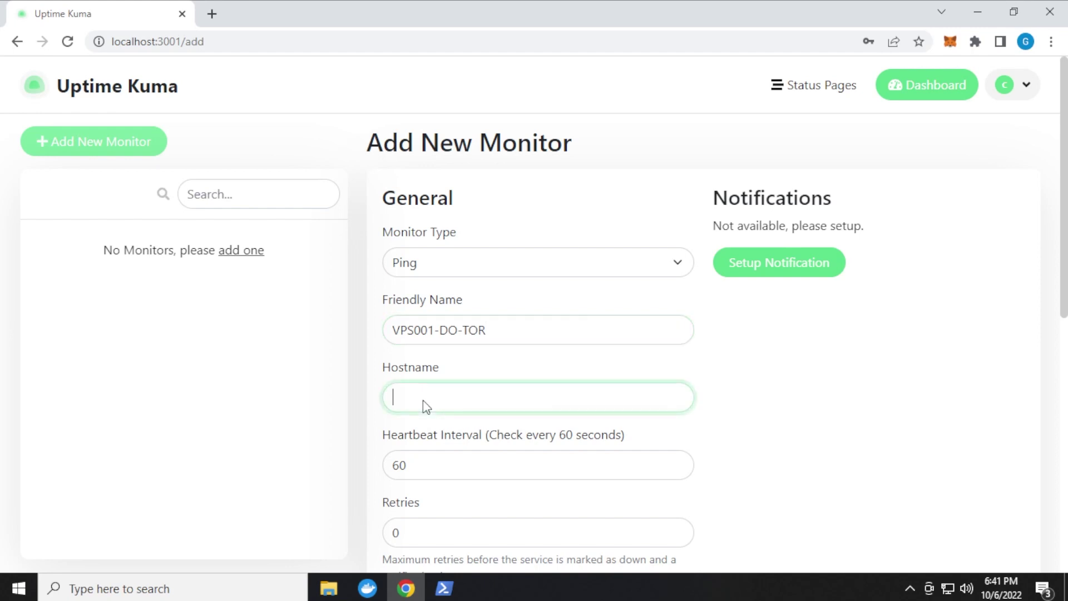
{"action": "key", "text": "ctrl+v"}
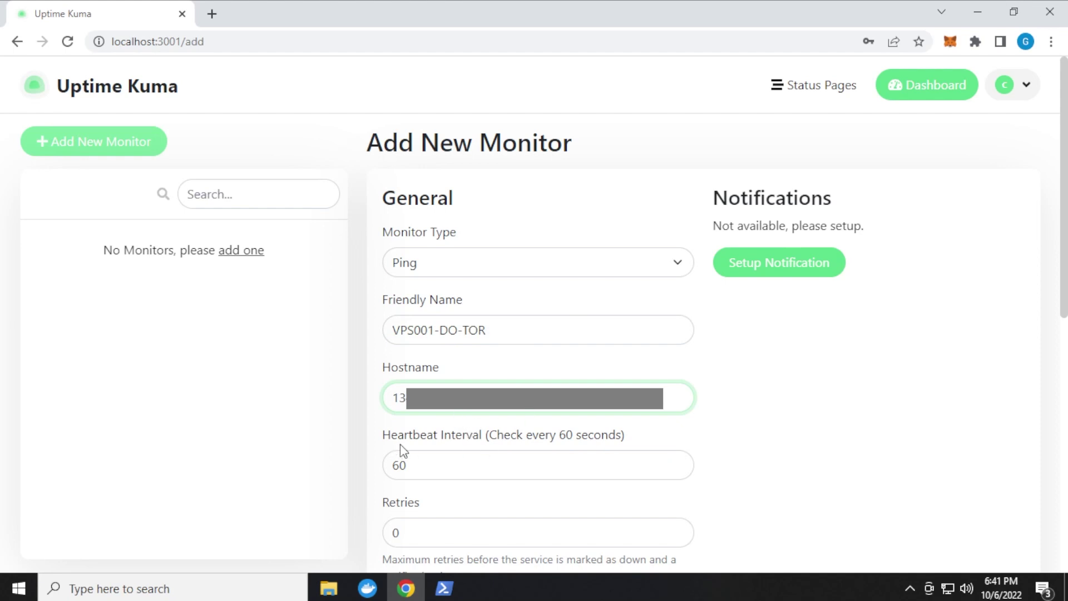
Review the monitor's heartbeat, retry, resend notification, advanced and tag settings down to the end of the form.
{"action": "scroll", "coordinate": [437, 359], "scroll_direction": "down", "scroll_amount": 3}
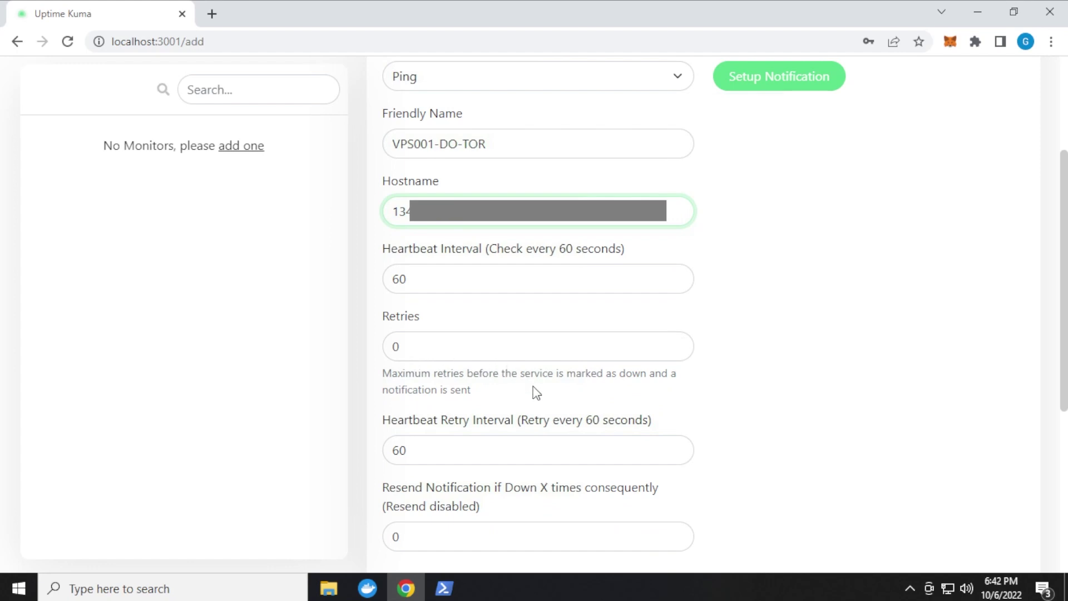
{"action": "left_click", "coordinate": [534, 346]}
{"action": "scroll", "coordinate": [534, 346], "scroll_direction": "down", "scroll_amount": 1}
{"action": "scroll", "coordinate": [531, 490], "scroll_direction": "down", "scroll_amount": 2}
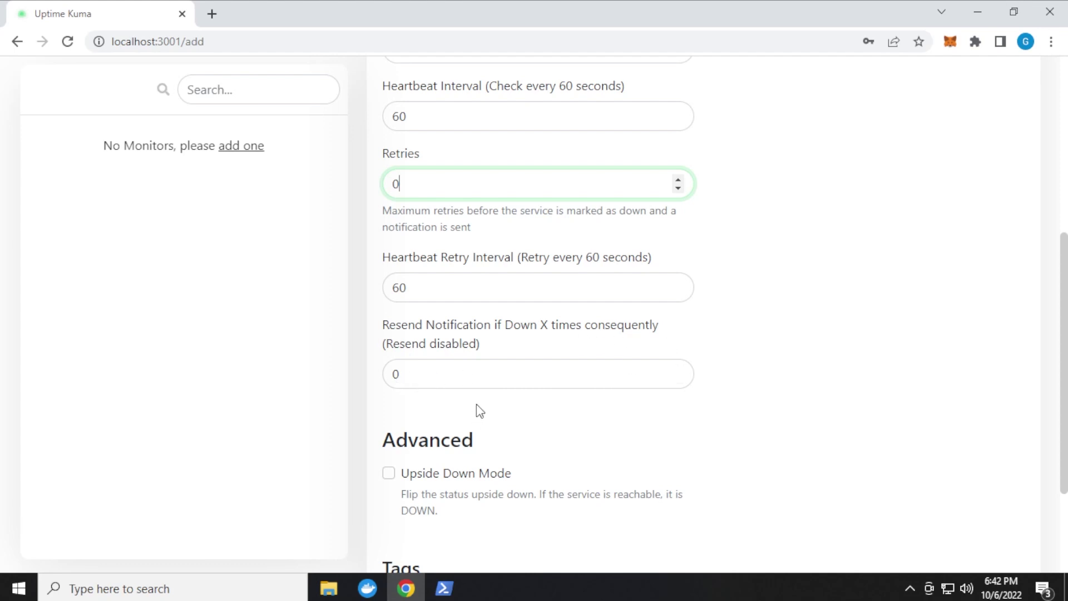
{"action": "scroll", "coordinate": [408, 304], "scroll_direction": "down", "scroll_amount": 3}
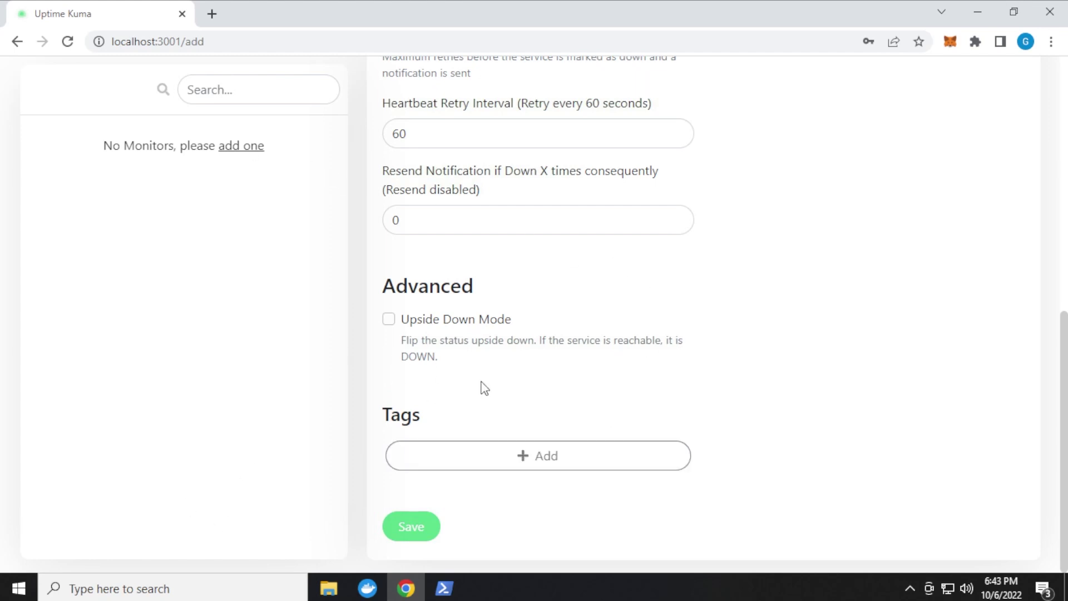
Add a new orange tag named STREAMR to the monitor.
{"action": "left_click", "coordinate": [505, 454]}
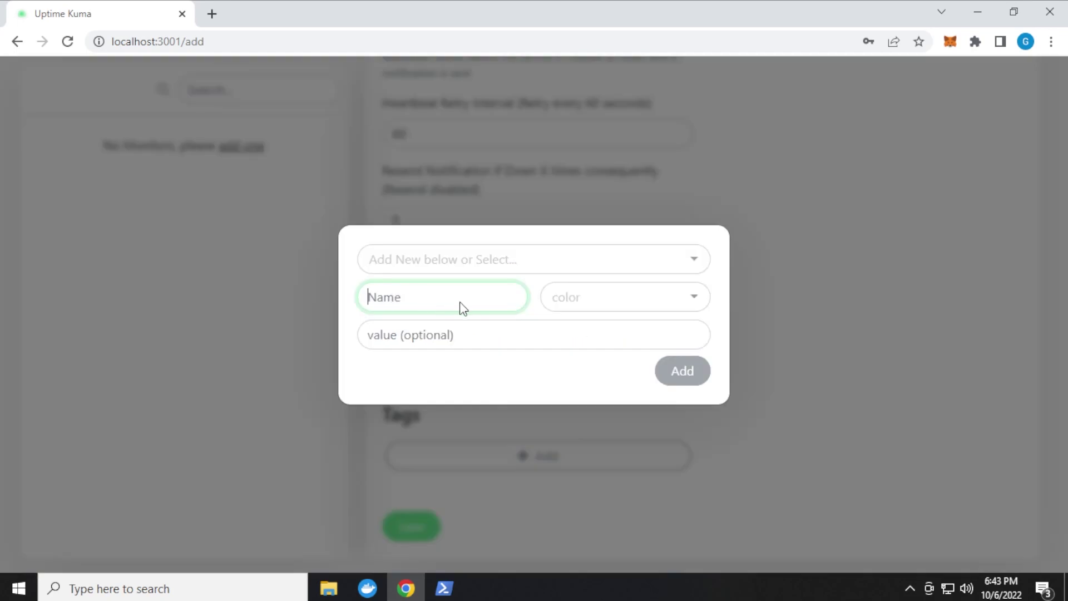
{"action": "type", "text": "STREAMR"}
{"action": "left_click", "coordinate": [585, 303]}
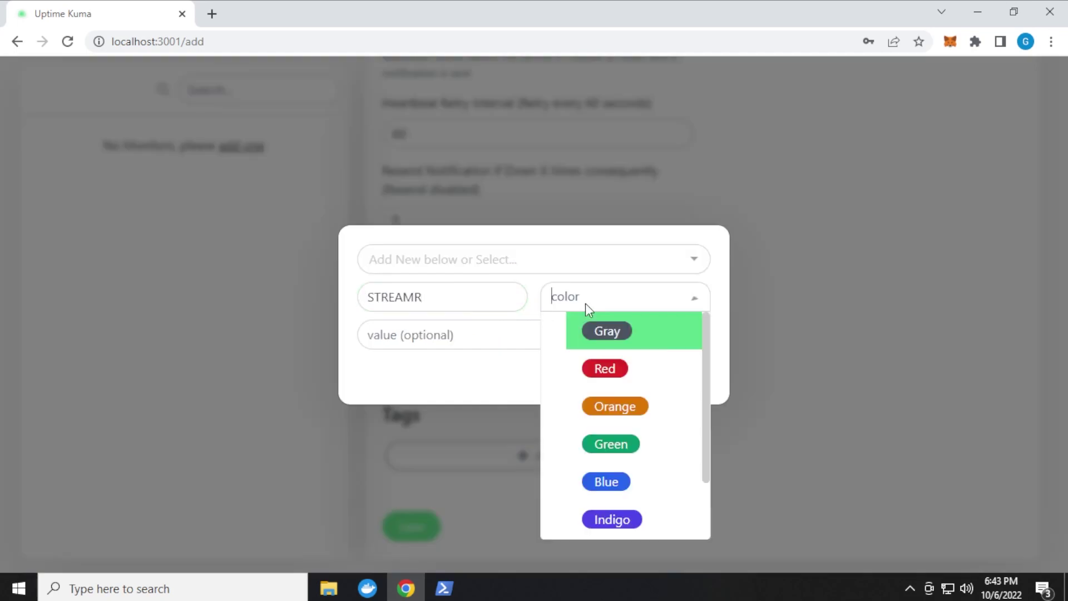
{"action": "left_click", "coordinate": [629, 410]}
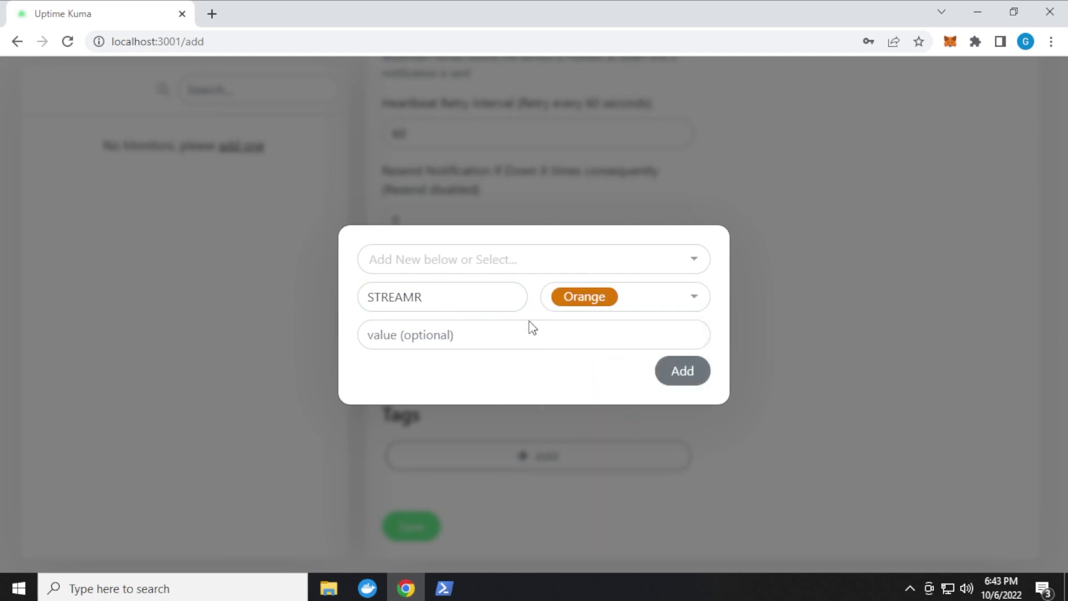
{"action": "left_click", "coordinate": [667, 372]}
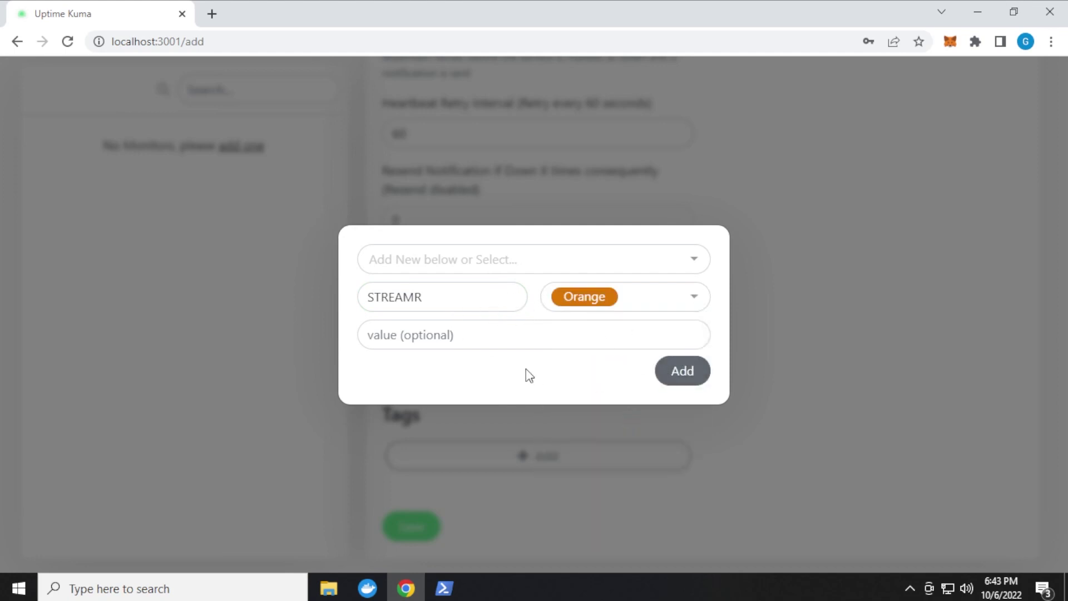
{"action": "left_click", "coordinate": [676, 366]}
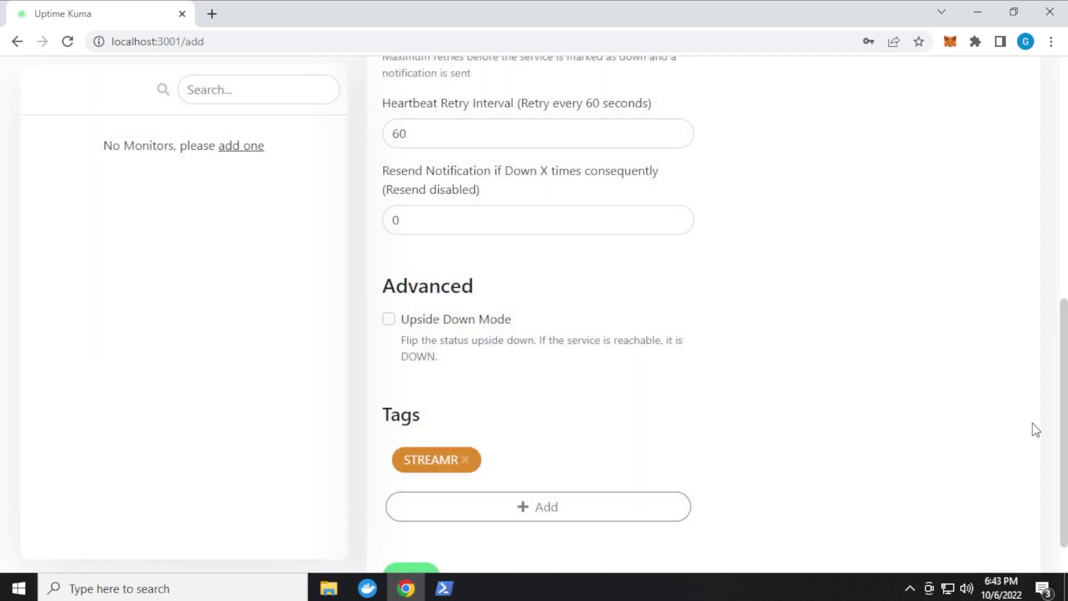
Open the notification setup, examine the available notification types from Alerta to Telegram, and close it without adding one.
{"action": "left_click_drag", "start_coordinate": [1063, 412], "coordinate": [1063, 178]}
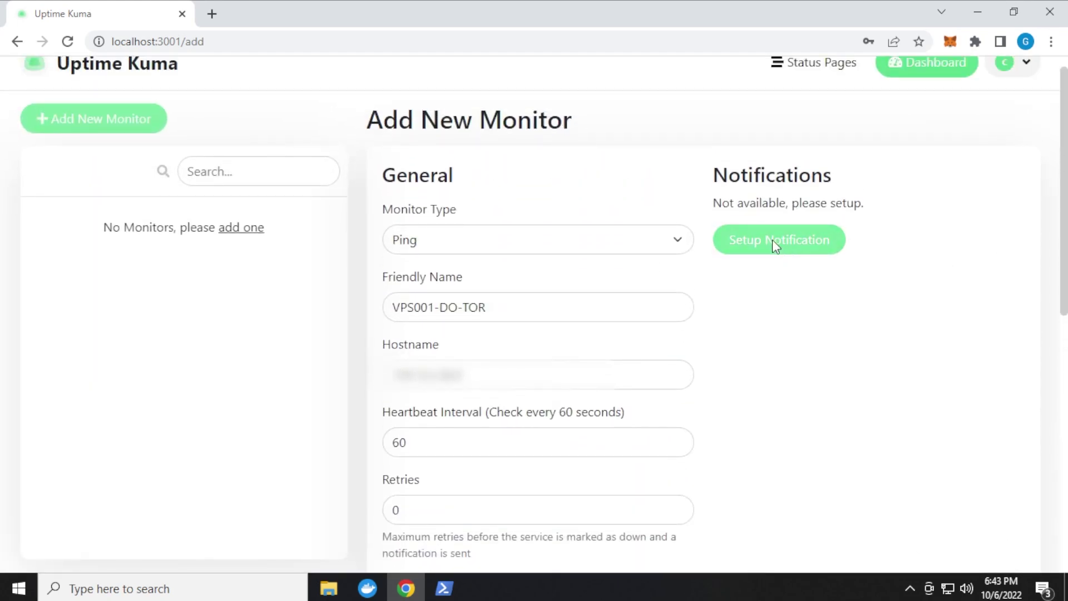
{"action": "left_click", "coordinate": [793, 241]}
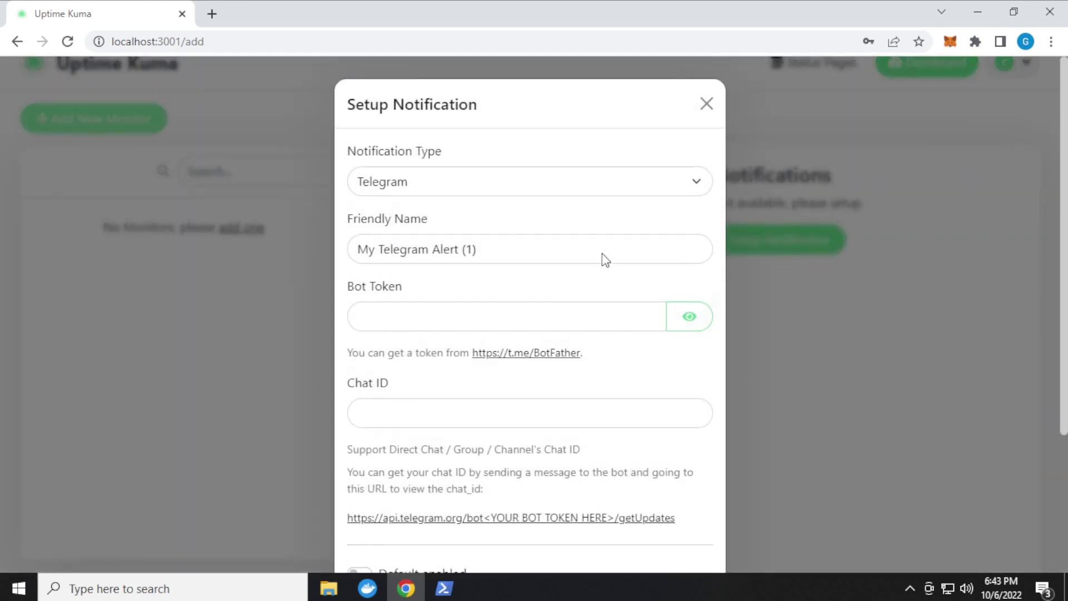
{"action": "left_click", "coordinate": [699, 189]}
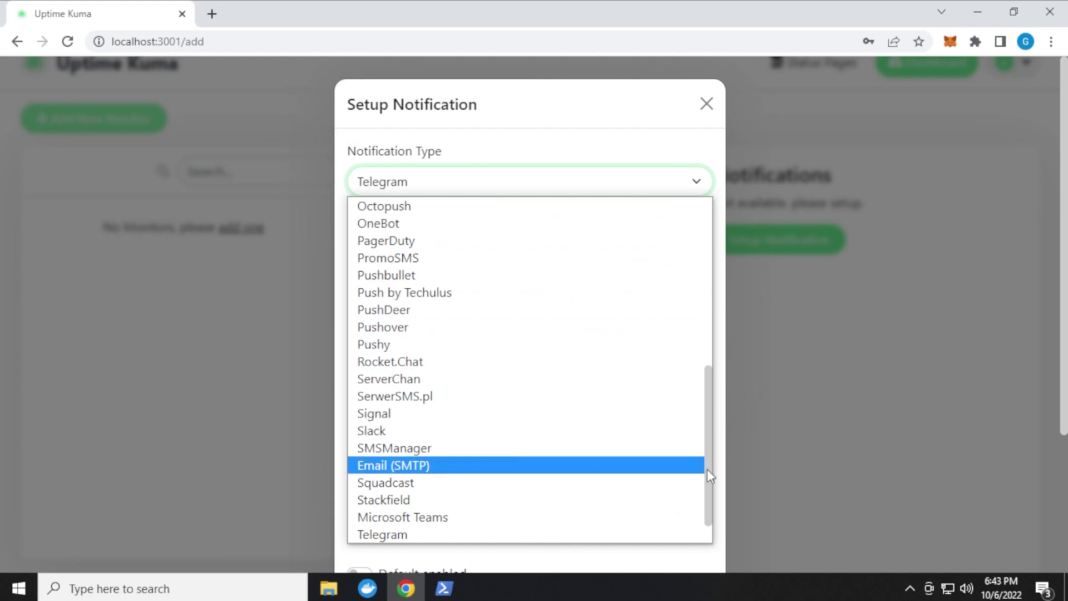
{"action": "left_click_drag", "start_coordinate": [706, 469], "coordinate": [707, 464]}
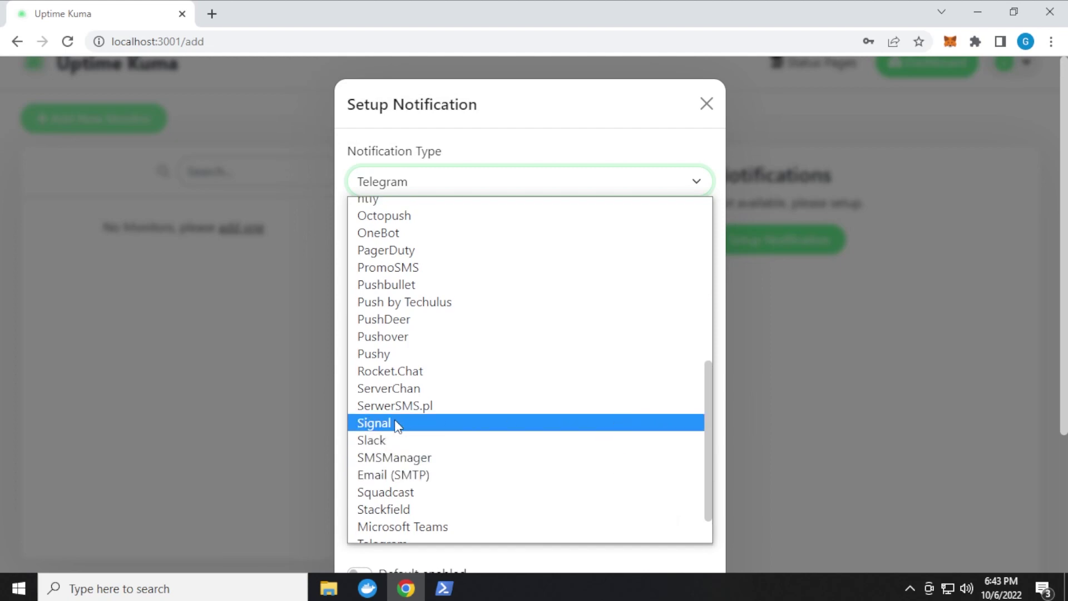
{"action": "left_click_drag", "start_coordinate": [707, 397], "coordinate": [724, 221]}
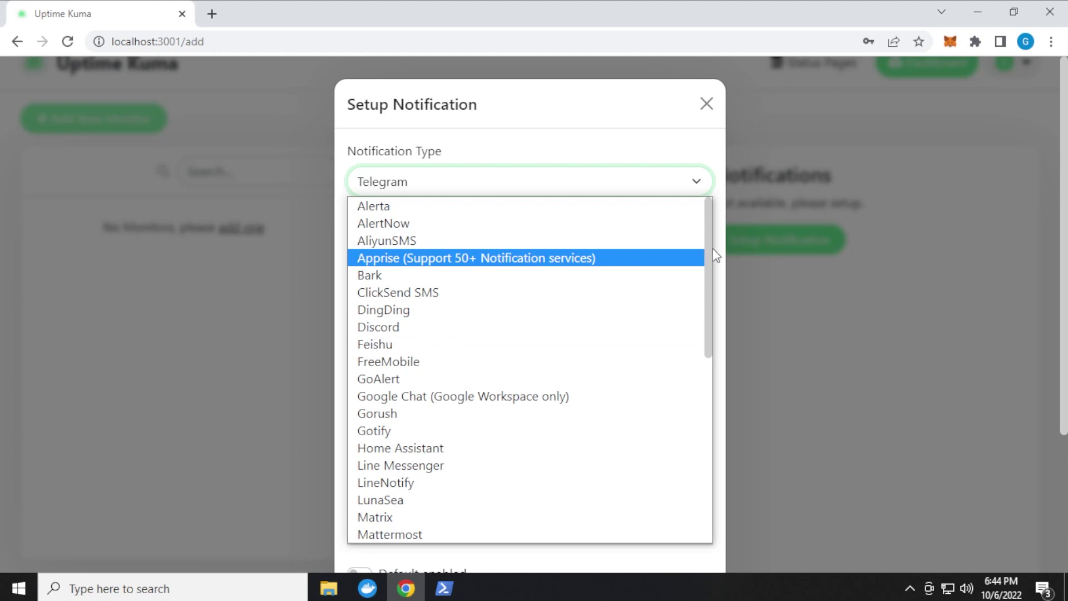
{"action": "left_click_drag", "start_coordinate": [707, 257], "coordinate": [705, 417]}
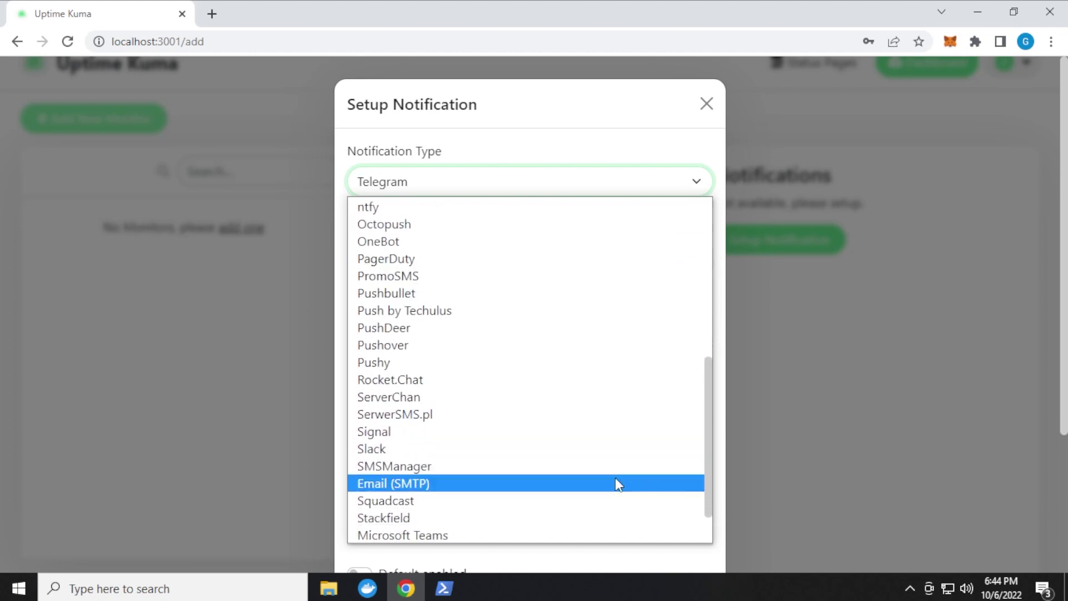
{"action": "key", "text": "Escape"}
{"action": "key", "text": "Escape"}
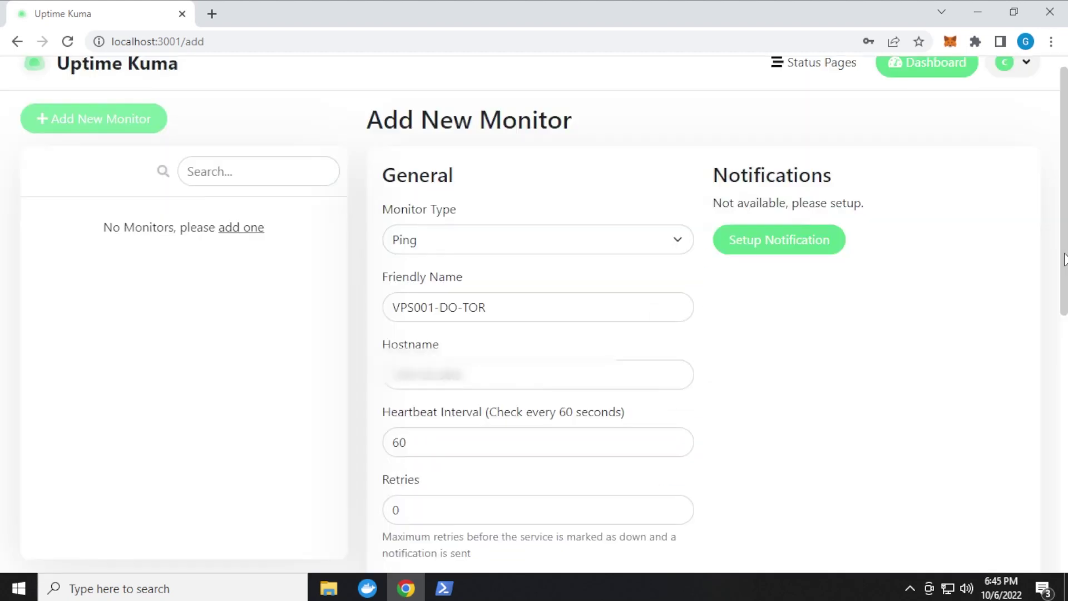
Save the VPS001-DO-TOR monitor and view its status page from the beginning.
{"action": "left_click_drag", "start_coordinate": [1061, 252], "coordinate": [1064, 508]}
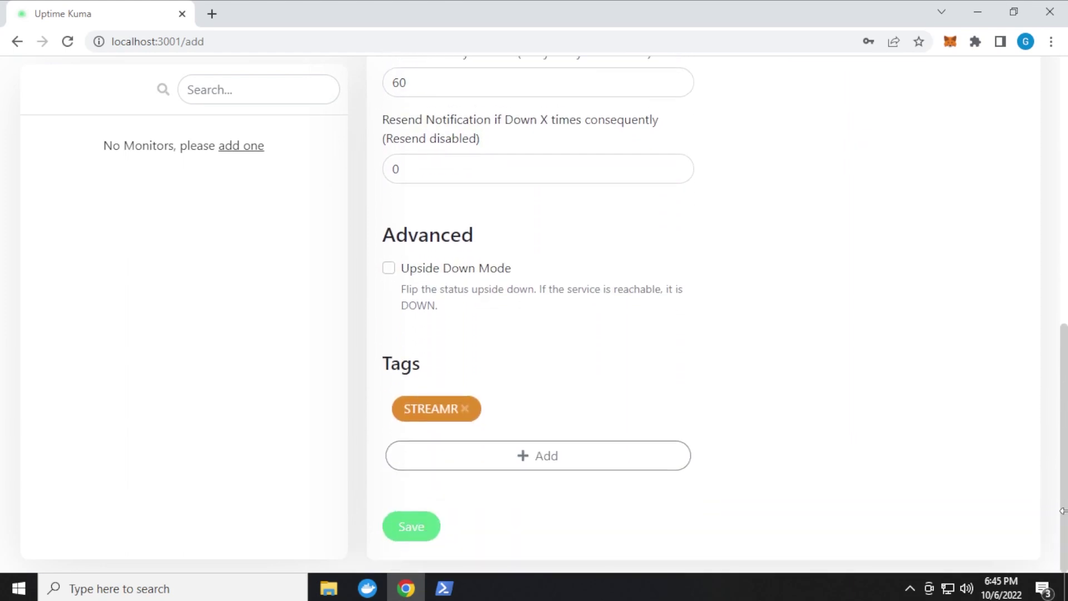
{"action": "left_click", "coordinate": [411, 529]}
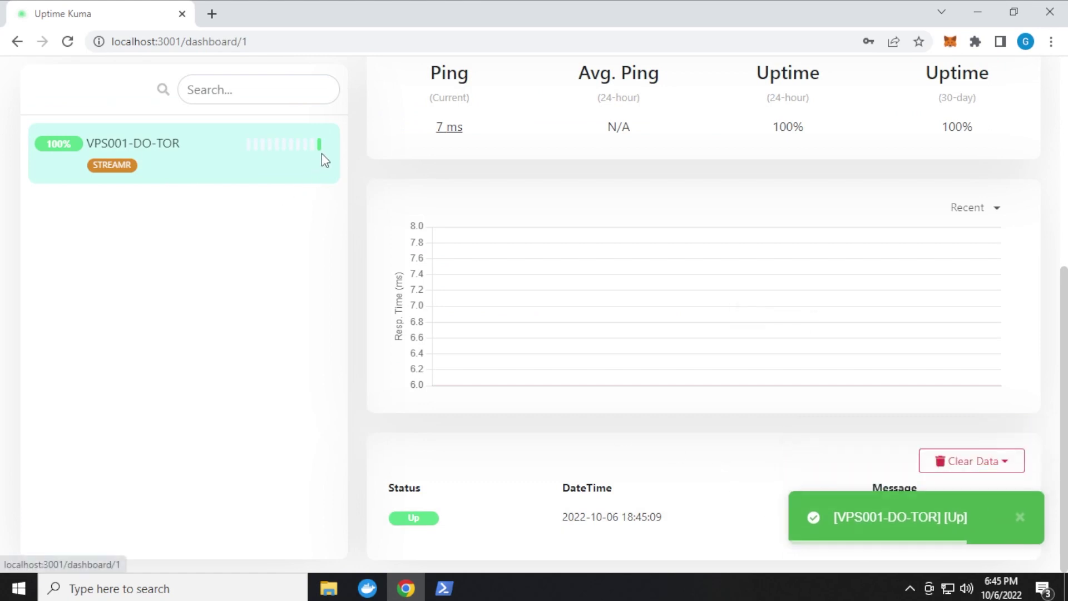
{"action": "scroll", "coordinate": [290, 239], "scroll_direction": "up", "scroll_amount": 2}
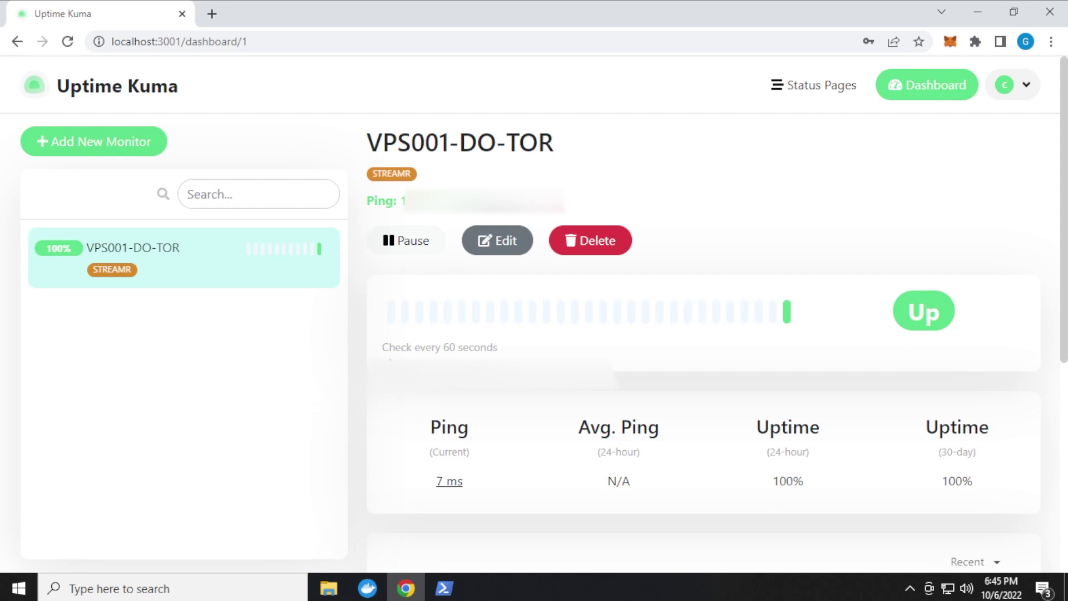
Start another monitor of type Ping and give it the friendly name LAN01-TOR.
{"action": "left_click", "coordinate": [105, 141]}
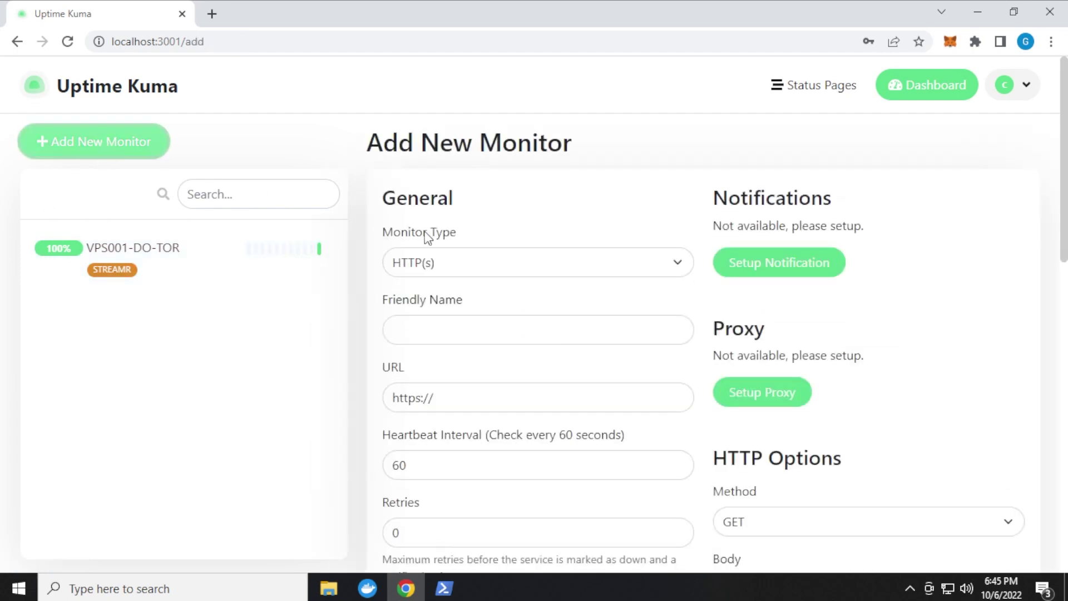
{"action": "left_click", "coordinate": [560, 267]}
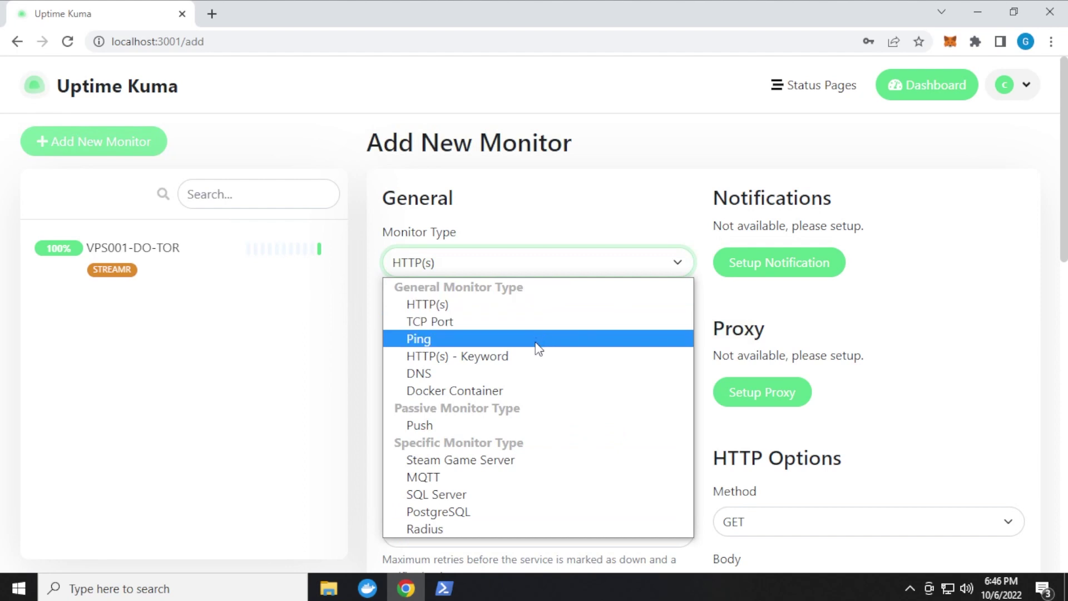
{"action": "left_click", "coordinate": [539, 346]}
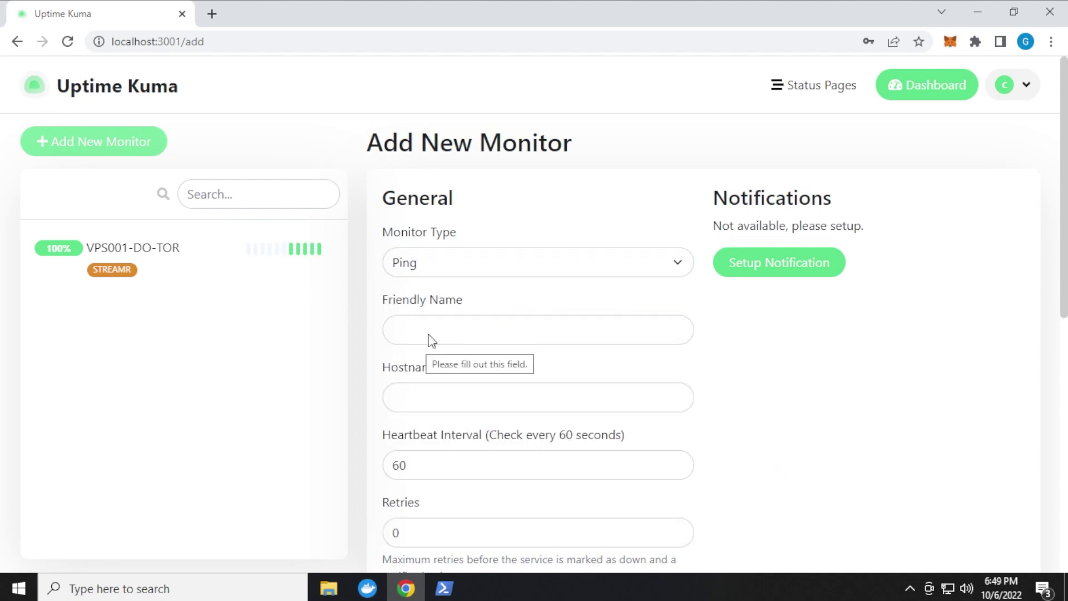
{"action": "left_click", "coordinate": [429, 336]}
{"action": "type", "text": "LAN"}
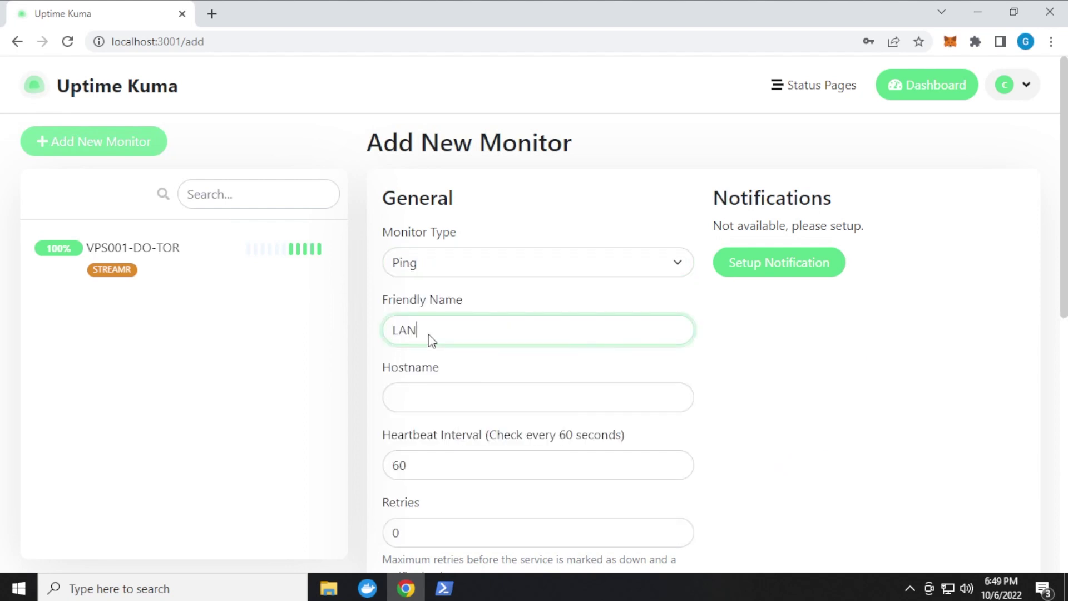
{"action": "type", "text": "01-TOR"}
Add a new blue tag named Presearch to the LAN01-TOR monitor.
{"action": "left_click_drag", "start_coordinate": [1061, 284], "coordinate": [1058, 538]}
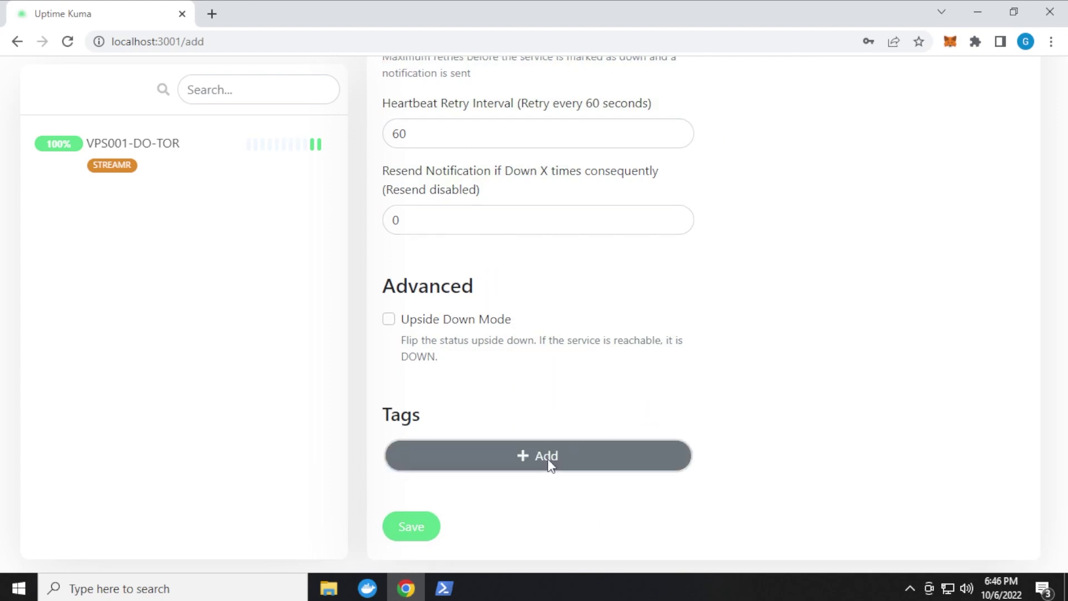
{"action": "left_click", "coordinate": [548, 459]}
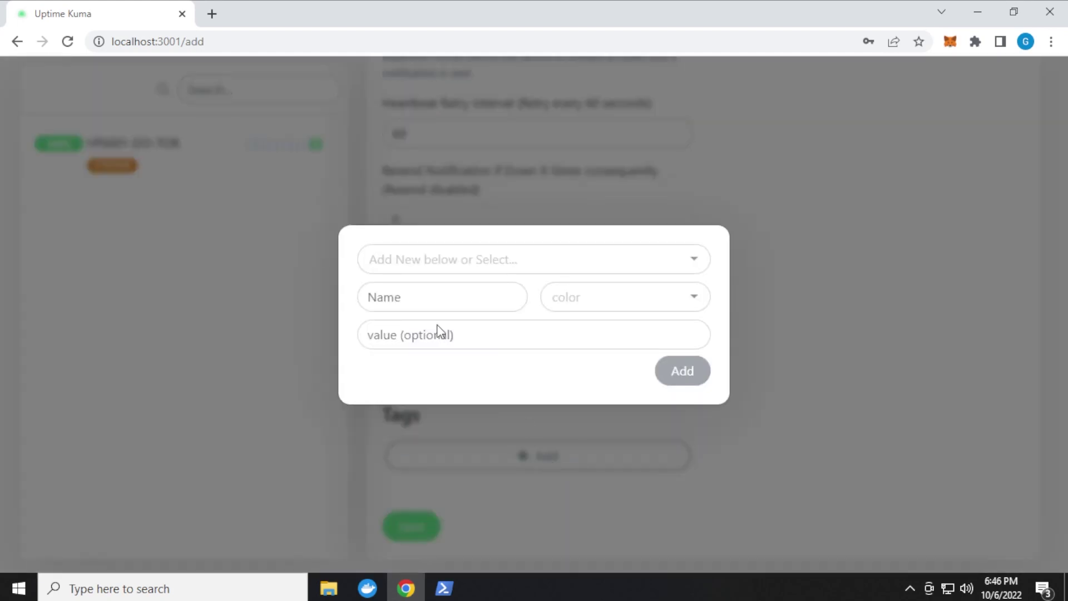
{"action": "left_click", "coordinate": [422, 306]}
{"action": "type", "text": "Prea"}
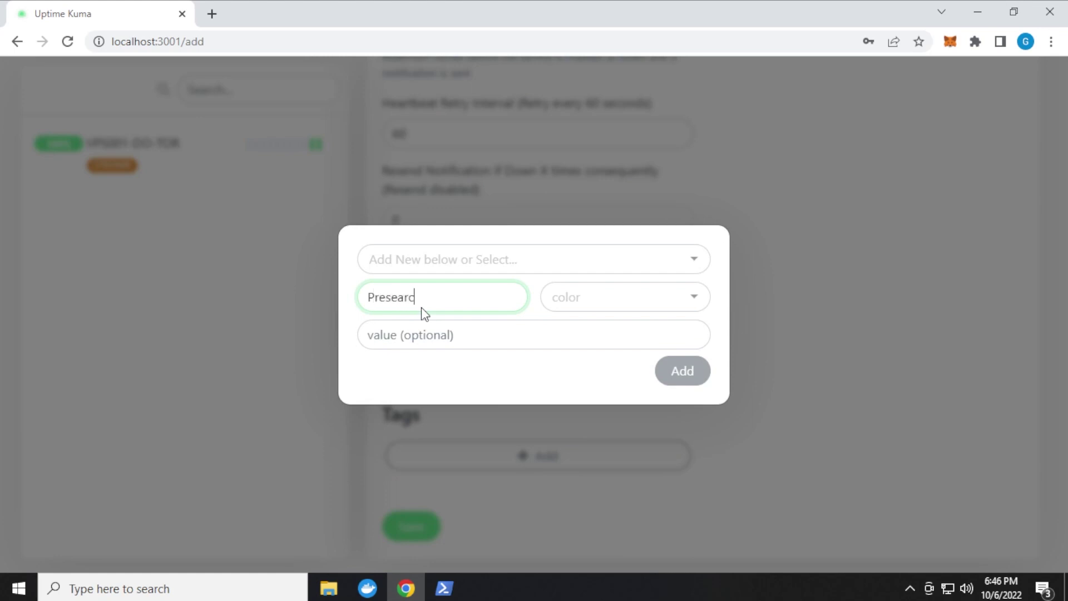
{"action": "left_click", "coordinate": [548, 300]}
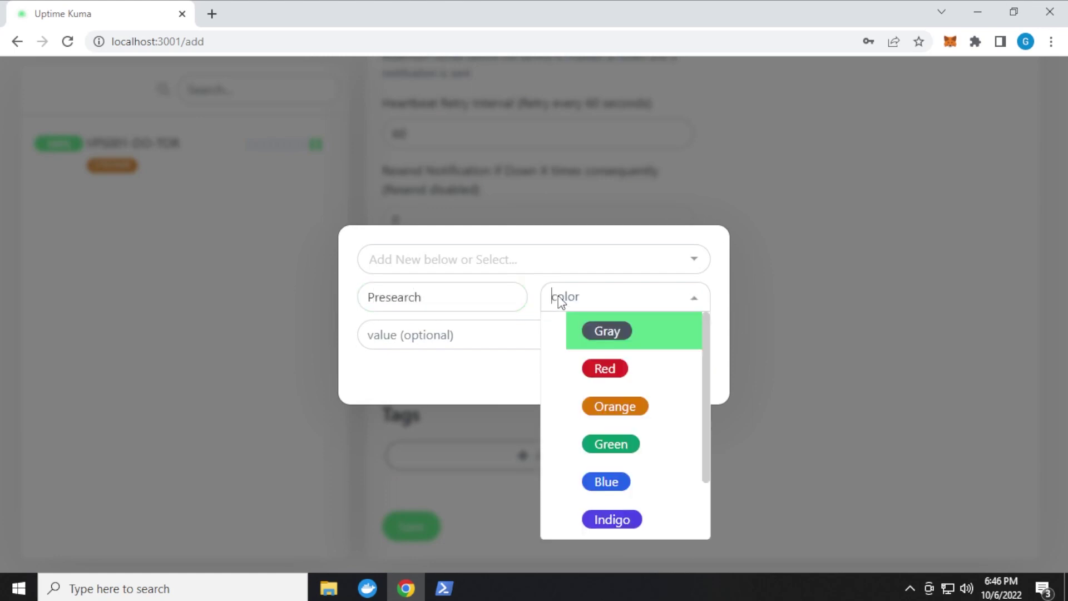
{"action": "left_click", "coordinate": [606, 484]}
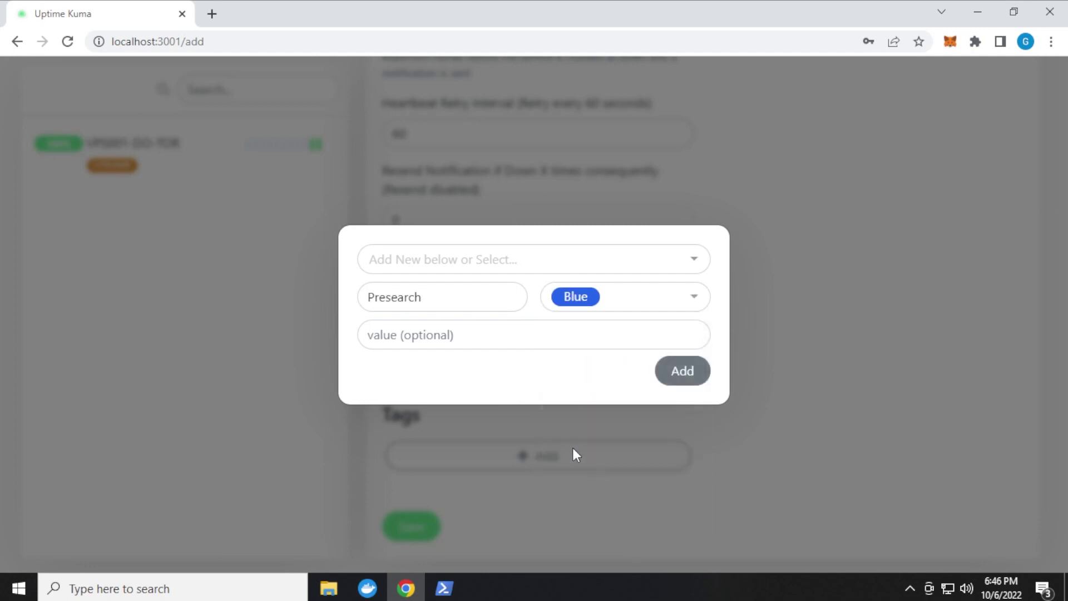
{"action": "left_click", "coordinate": [689, 370]}
Add the existing STREAMR tag to the LAN01-TOR monitor.
{"action": "left_click", "coordinate": [529, 505]}
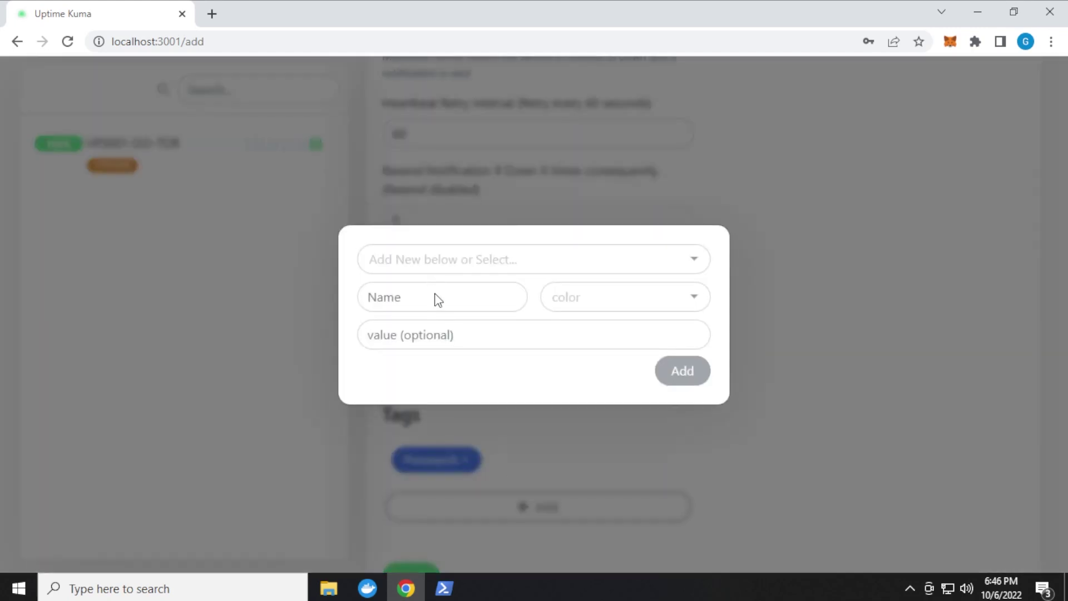
{"action": "left_click", "coordinate": [470, 272]}
{"action": "left_click", "coordinate": [436, 290]}
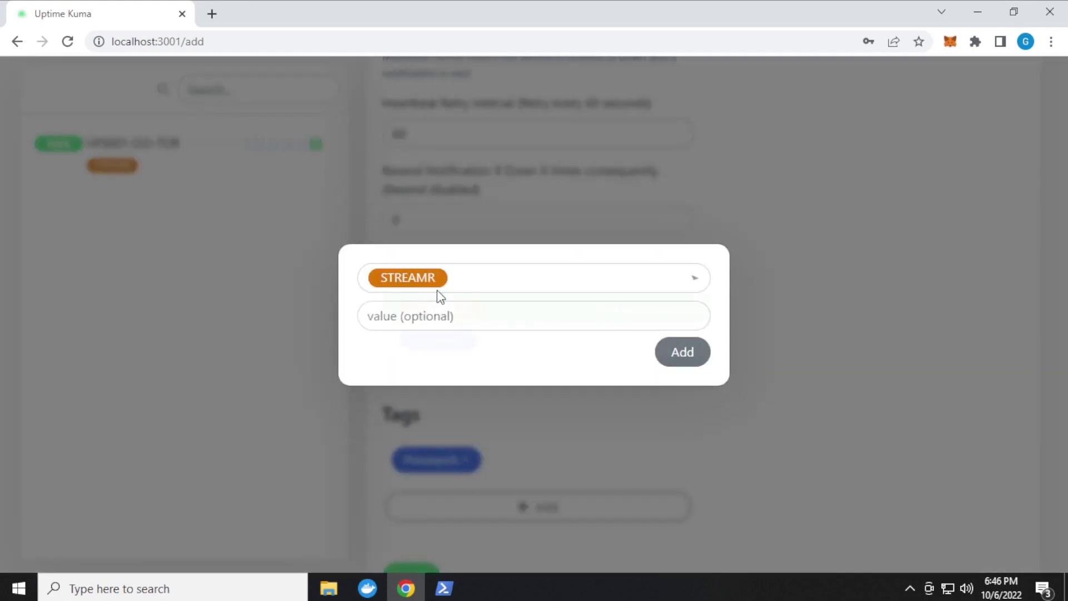
{"action": "left_click", "coordinate": [675, 352]}
Add a new indigo tag named AIOZ to the LAN01-TOR monitor.
{"action": "left_click", "coordinate": [534, 504]}
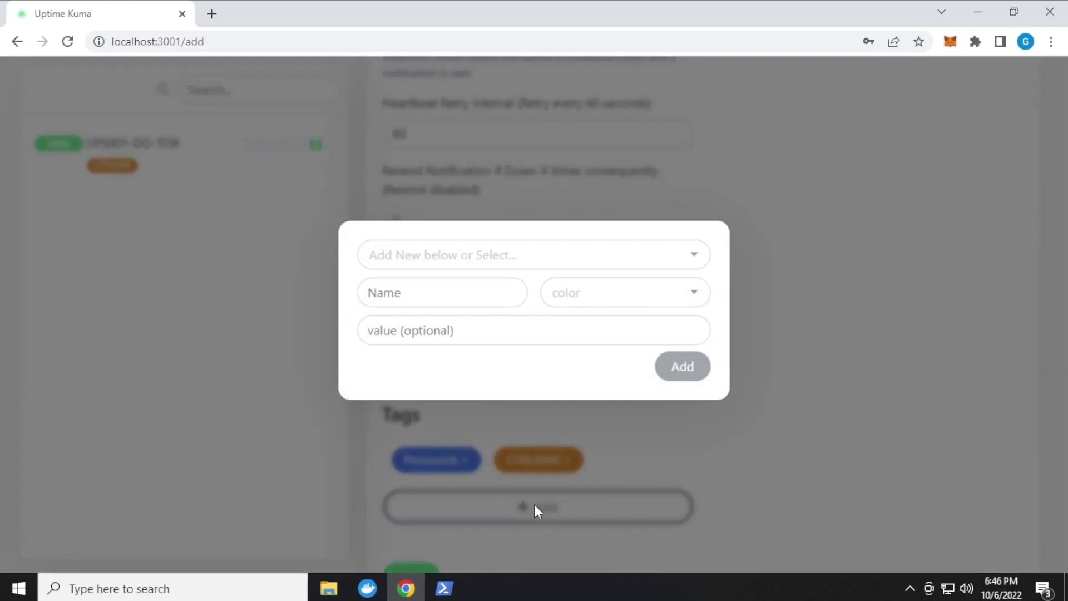
{"action": "left_click", "coordinate": [412, 305]}
{"action": "type", "text": "AIOZ"}
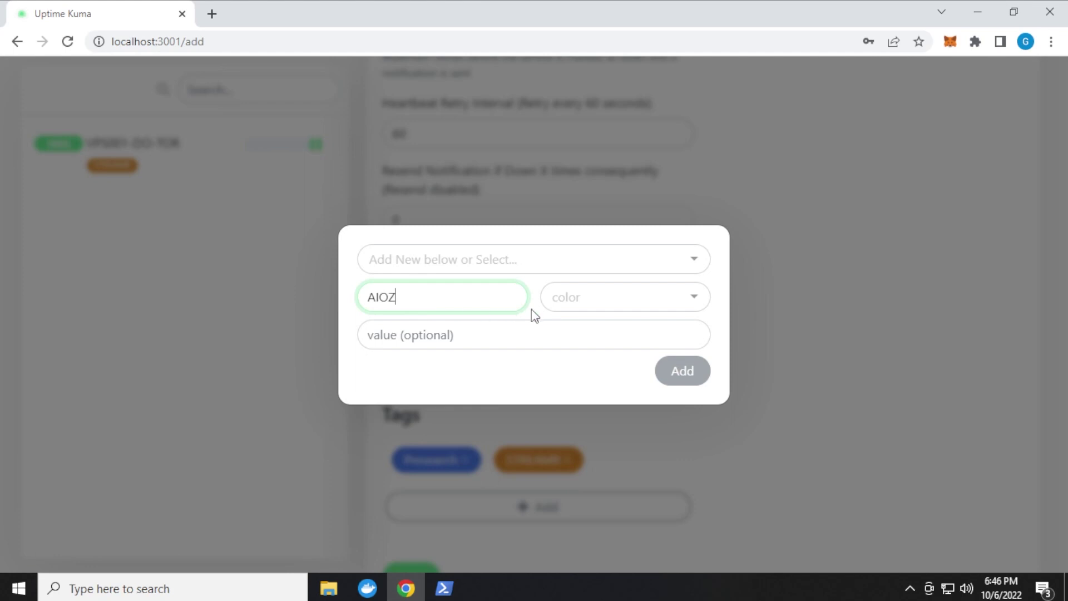
{"action": "left_click", "coordinate": [568, 305]}
{"action": "left_click", "coordinate": [608, 519]}
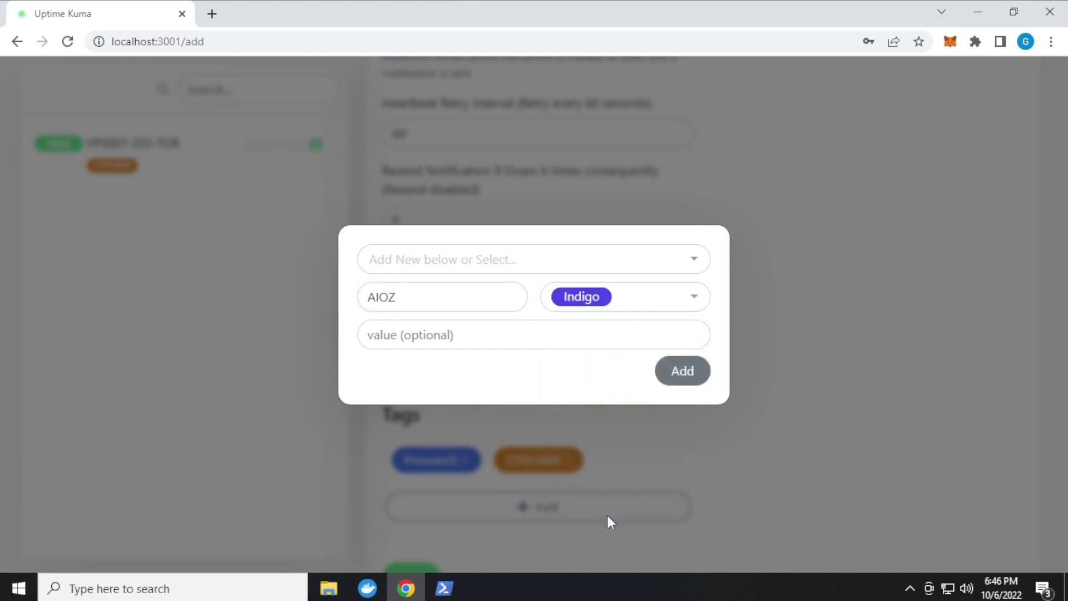
{"action": "left_click", "coordinate": [682, 371]}
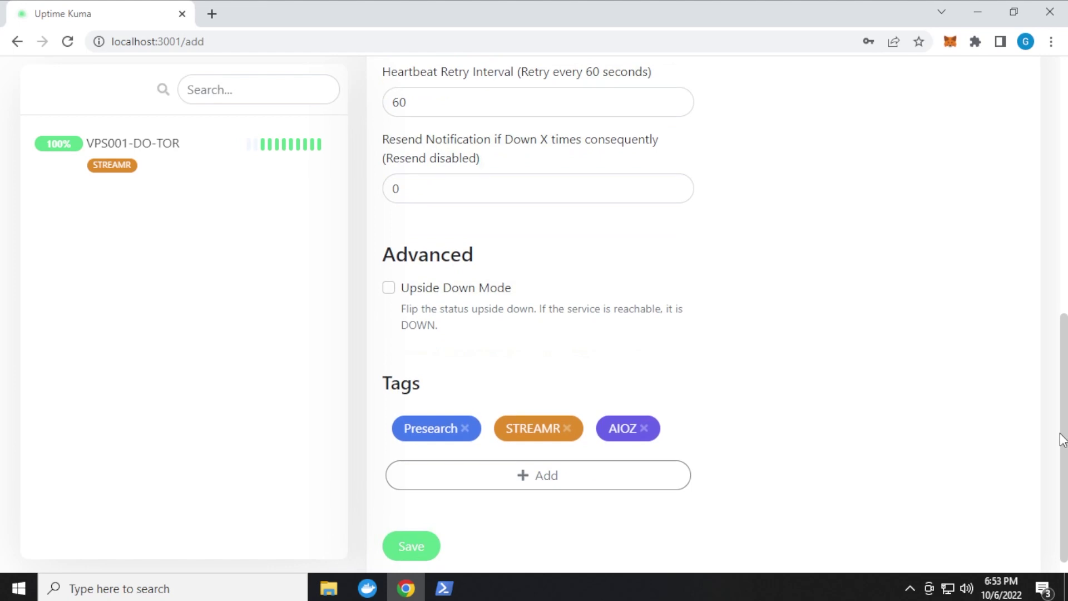
Save the LAN01-TOR monitor and view its details.
{"action": "left_click_drag", "start_coordinate": [1061, 436], "coordinate": [1061, 447]}
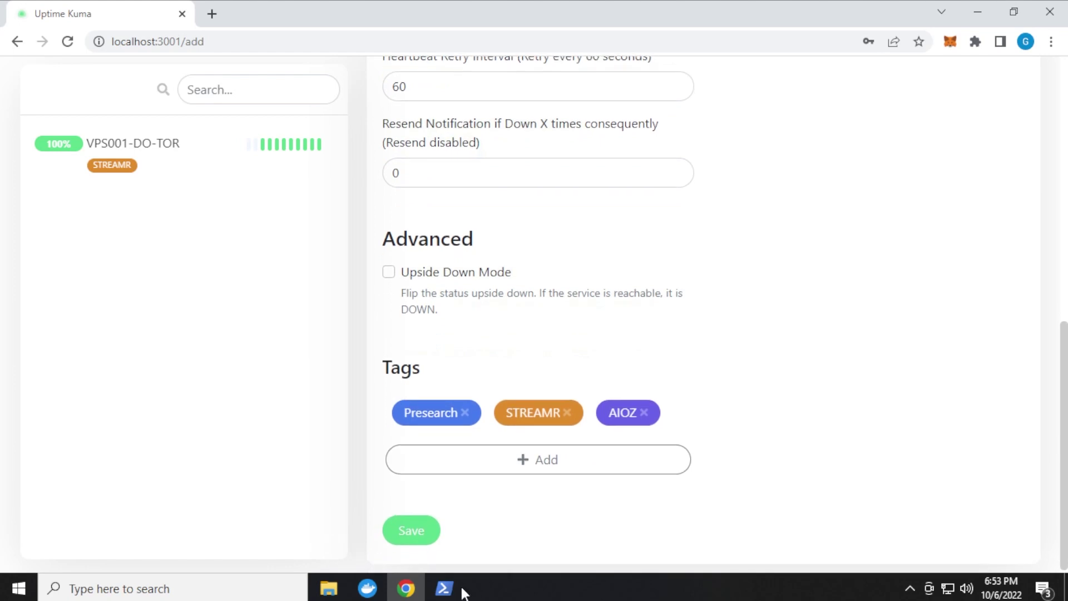
{"action": "left_click", "coordinate": [412, 531]}
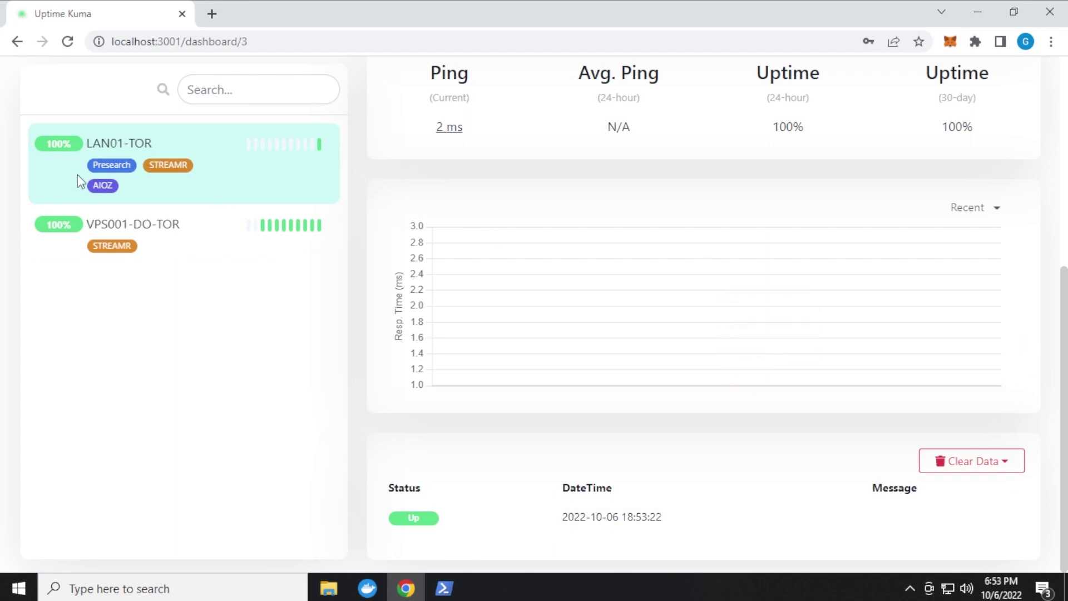
{"action": "scroll", "coordinate": [234, 234], "scroll_direction": "up", "scroll_amount": 2}
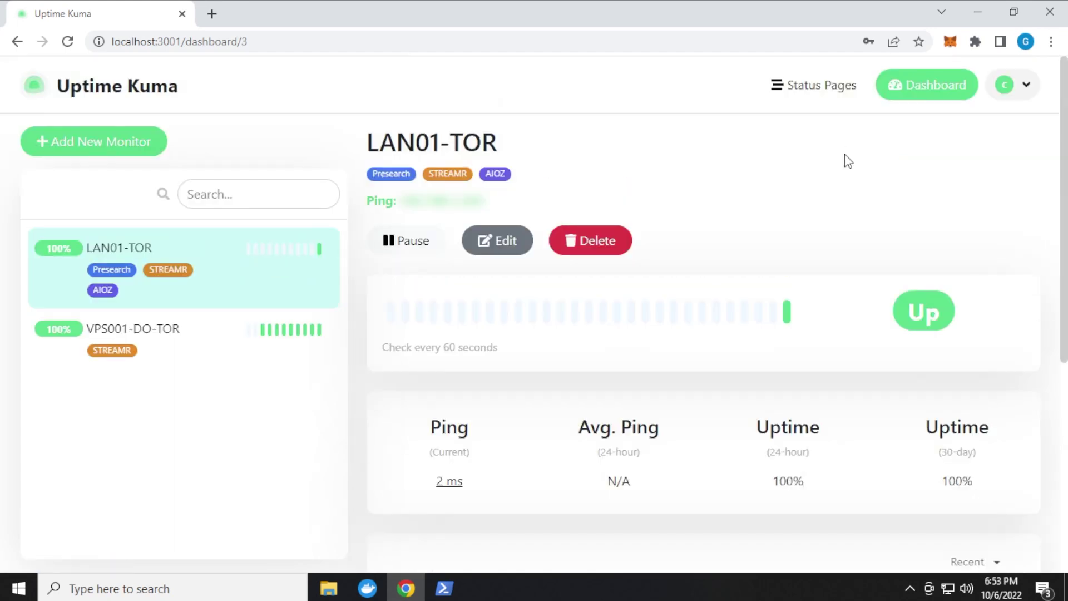
Create a new status page named CryptoJar with the slug nodes.
{"action": "left_click", "coordinate": [820, 86]}
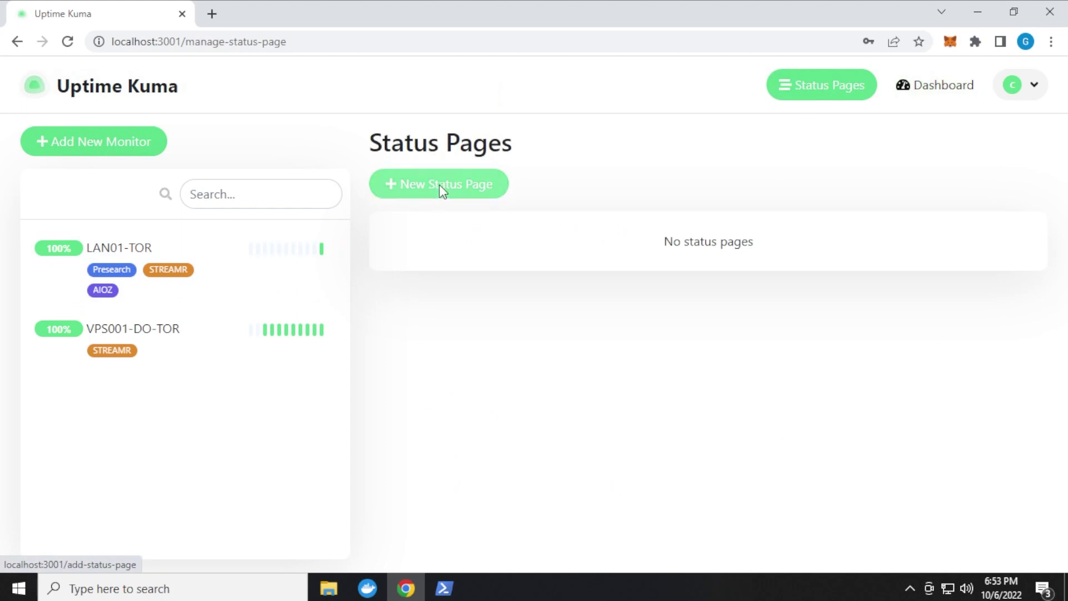
{"action": "left_click", "coordinate": [440, 186]}
{"action": "left_click", "coordinate": [524, 218]}
{"action": "type", "text": "C"}
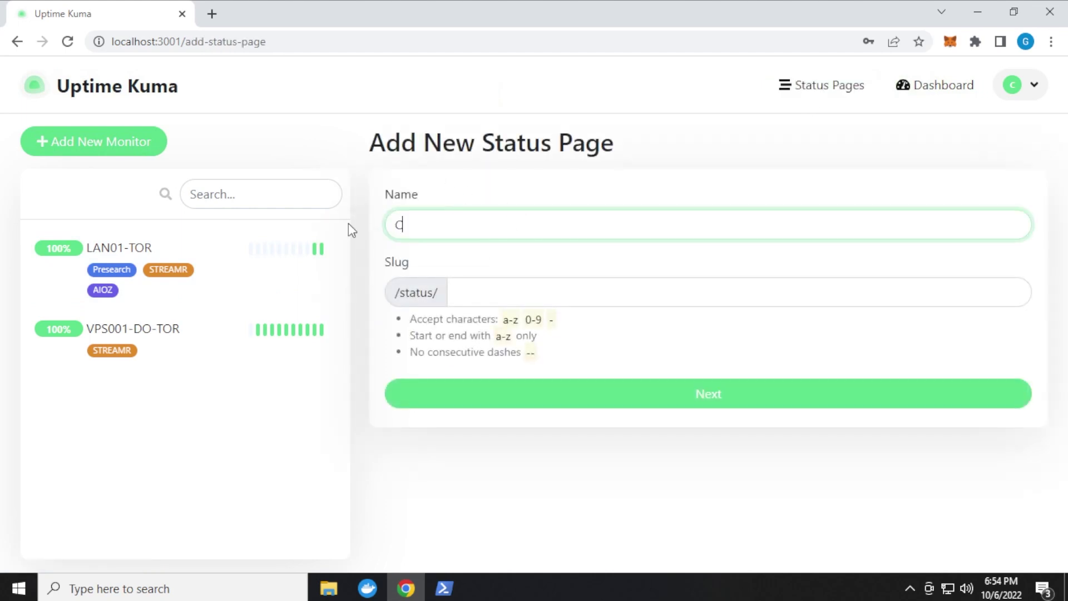
{"action": "type", "text": "ryptoJar"}
{"action": "key", "text": "Tab"}
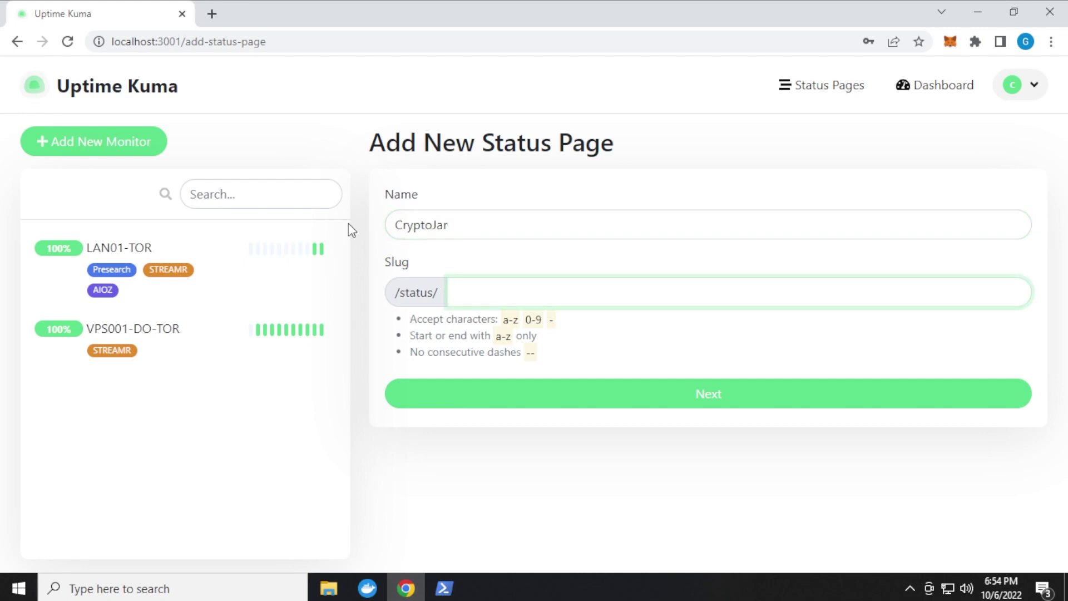
{"action": "type", "text": "nodes"}
{"action": "left_click", "coordinate": [701, 392]}
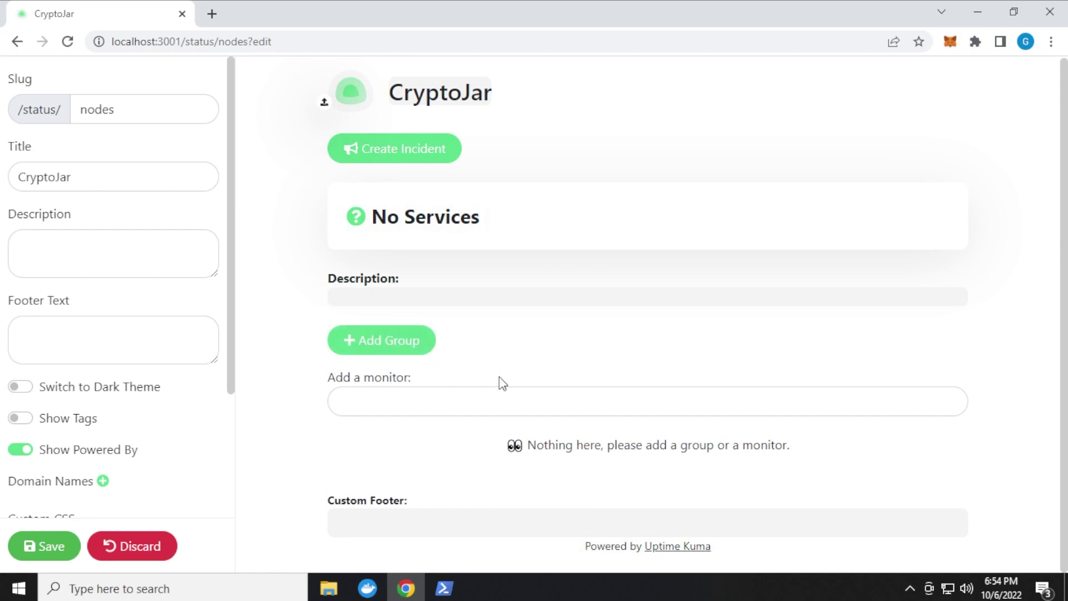
Add the VPS001-DO-TOR and LAN01-TOR monitors to the CryptoJar status page.
{"action": "left_click", "coordinate": [392, 397]}
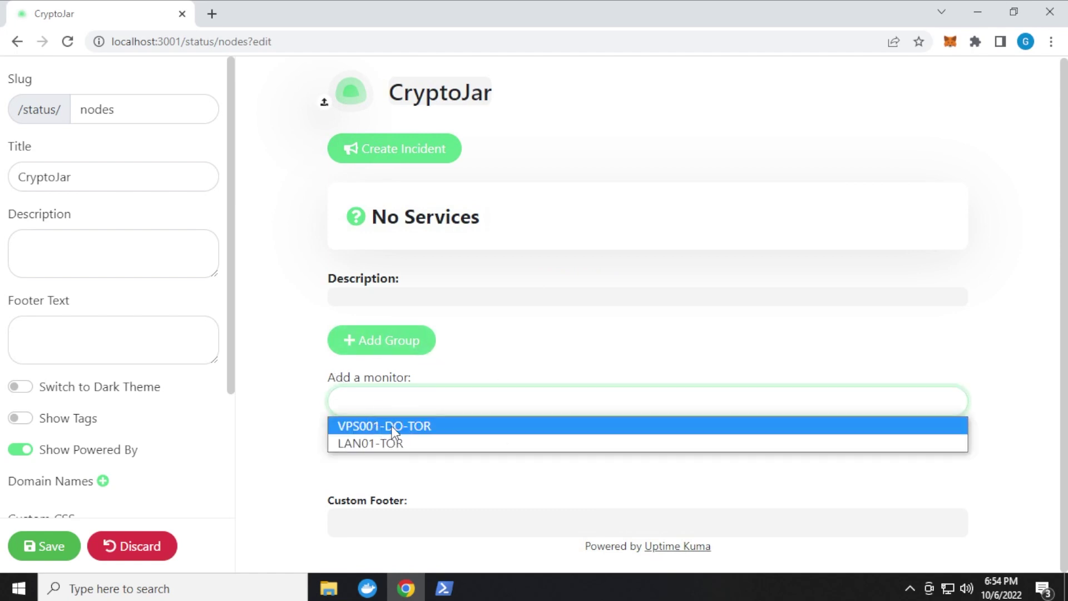
{"action": "left_click", "coordinate": [373, 425]}
{"action": "left_click", "coordinate": [402, 401]}
{"action": "left_click", "coordinate": [399, 425]}
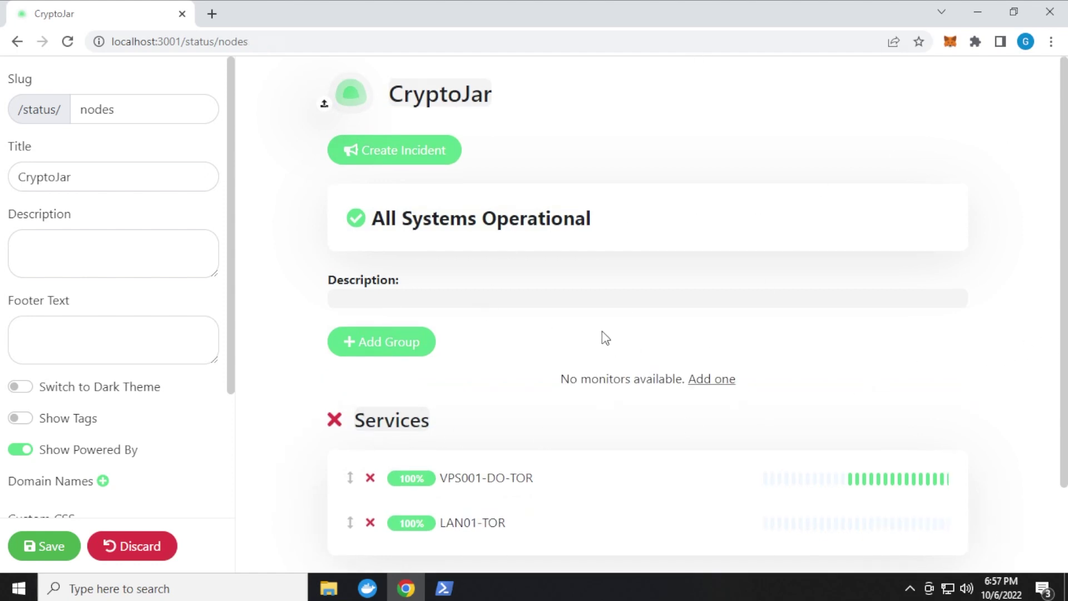
Switch the CryptoJar status page to the dark theme and save the page.
{"action": "left_click", "coordinate": [29, 387]}
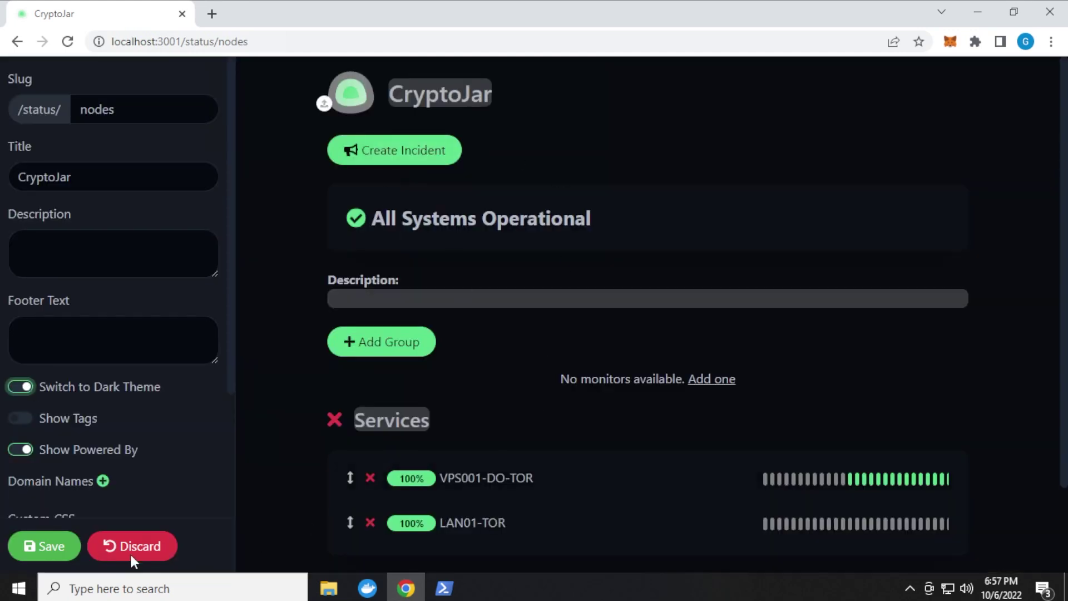
{"action": "left_click", "coordinate": [47, 550]}
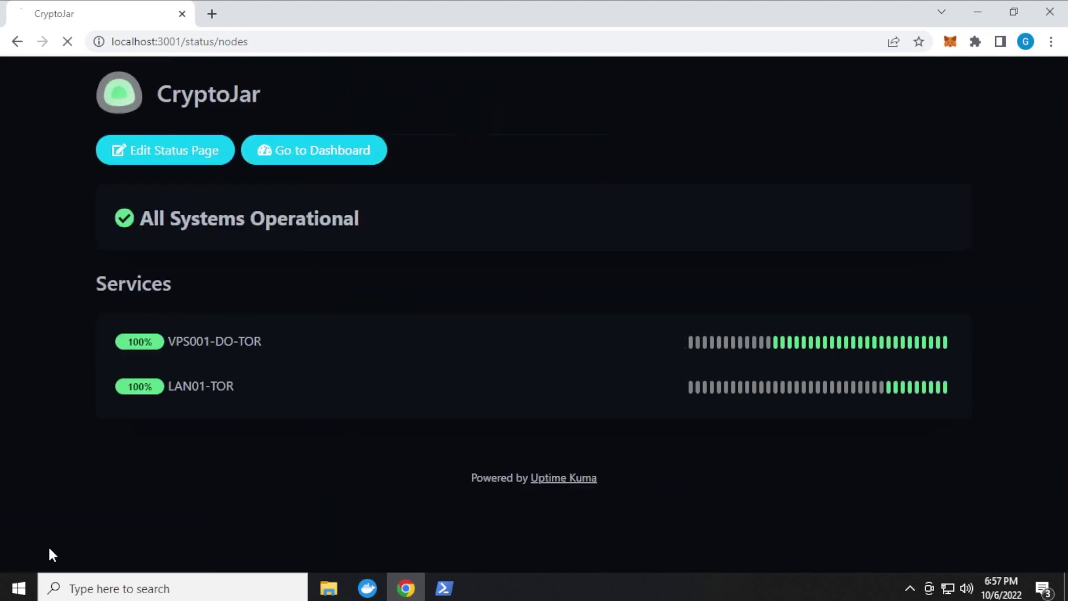